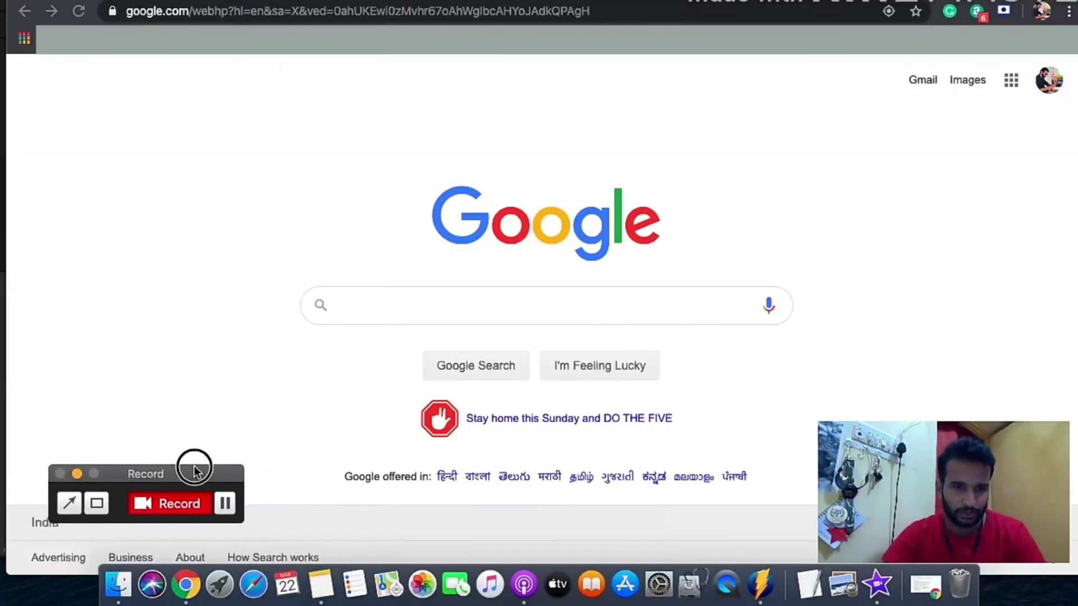
Search Google for 'hdfc net banking' and open the NetBanking - HDFC Bank result
left_click_drag(193, 469, 207, 557)
left_click(403, 304)
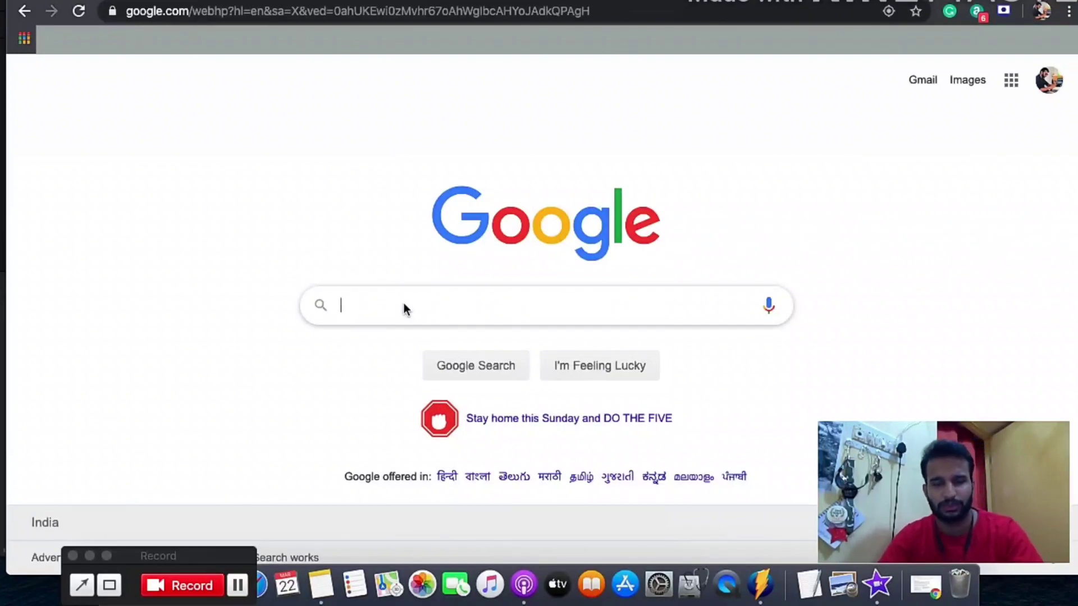
type("HDFC")
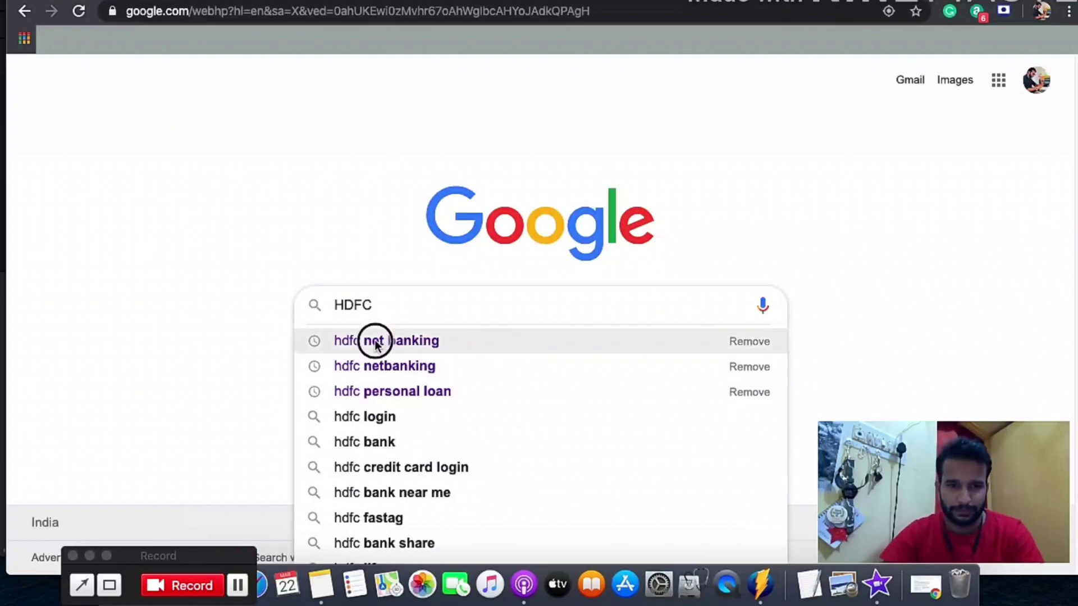
left_click(375, 342)
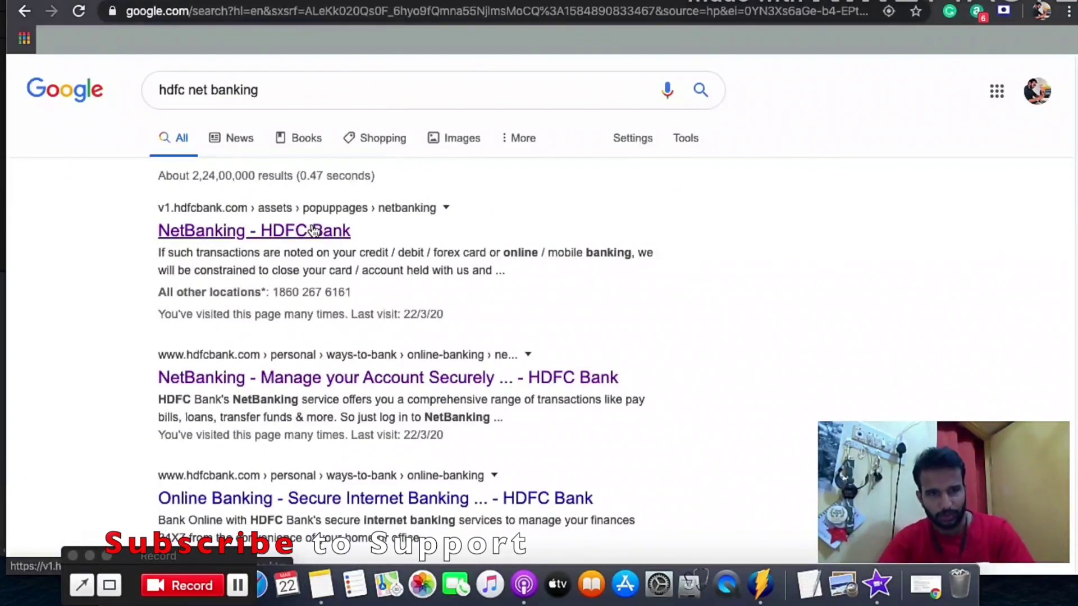
left_click(313, 230)
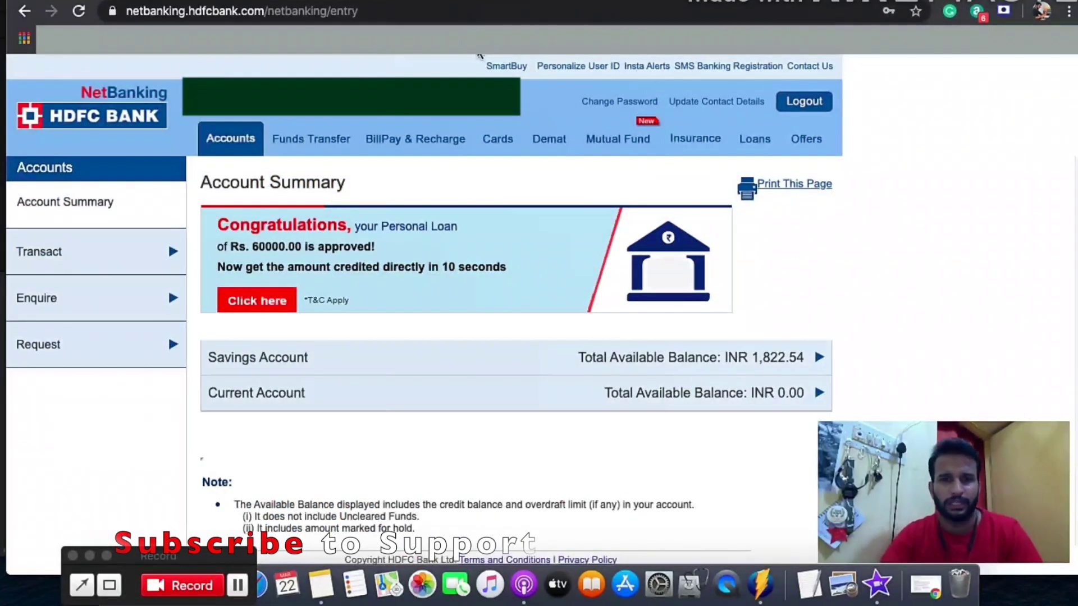
Go to the BillPay & Recharge section to see the supported bill categories
left_click(411, 148)
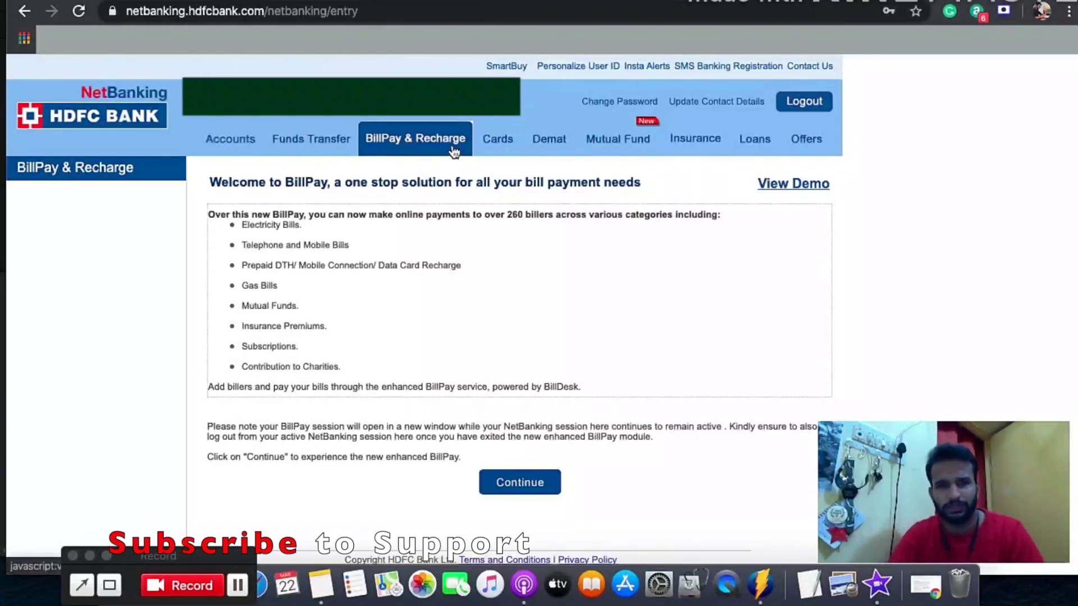
Switch to Cards and review the credit card summary with INR 1,020.96 unbilled
left_click(495, 148)
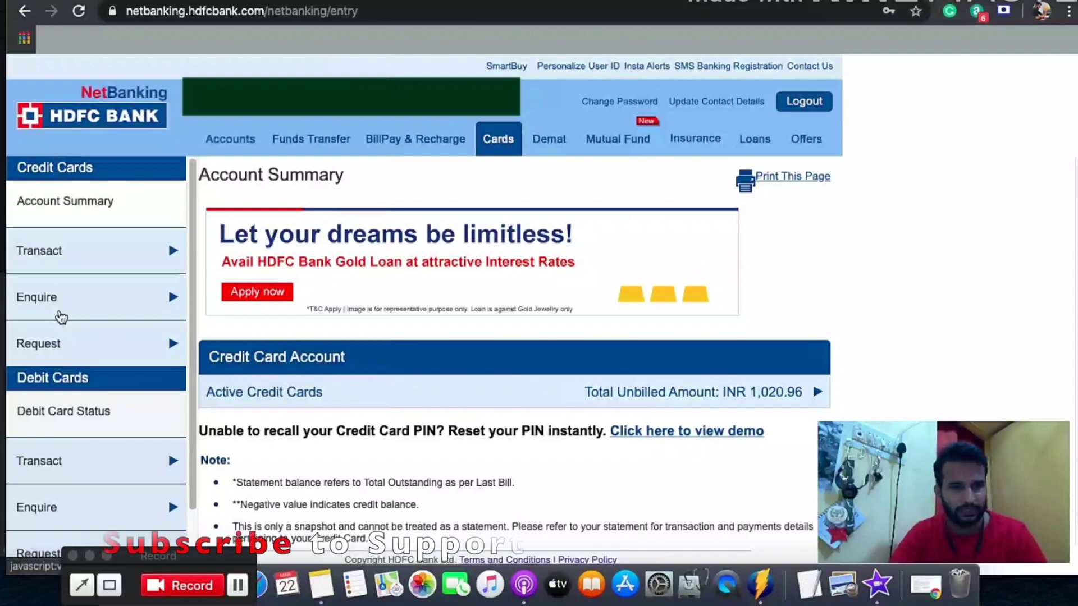
scroll(62, 494, "down", 2)
scroll(63, 494, "down", 2)
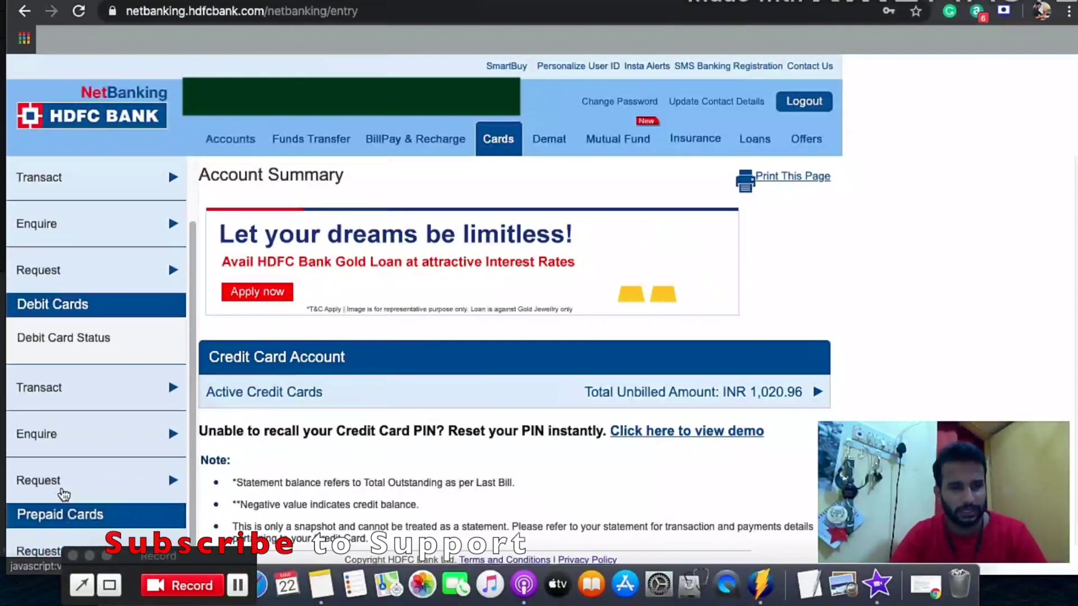
scroll(62, 539, "up", 4)
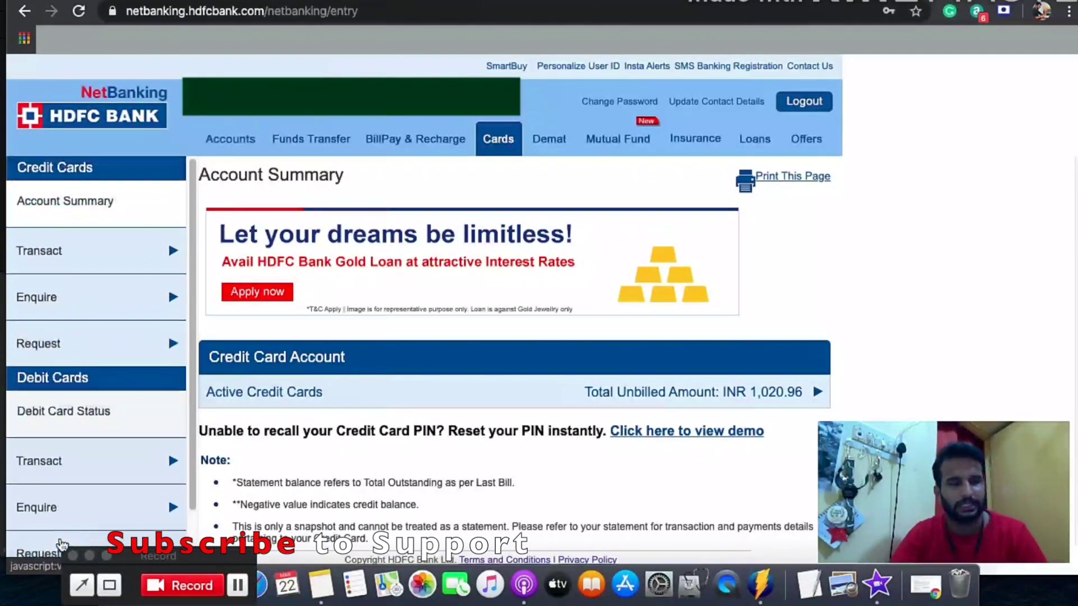
scroll(64, 460, "down", 4)
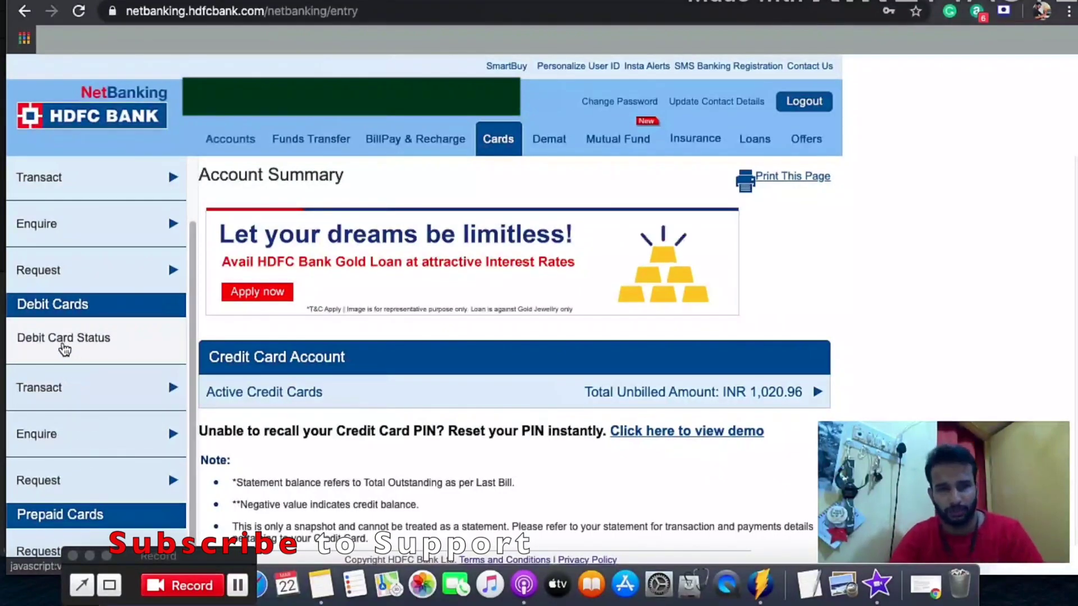
scroll(62, 345, "up", 3)
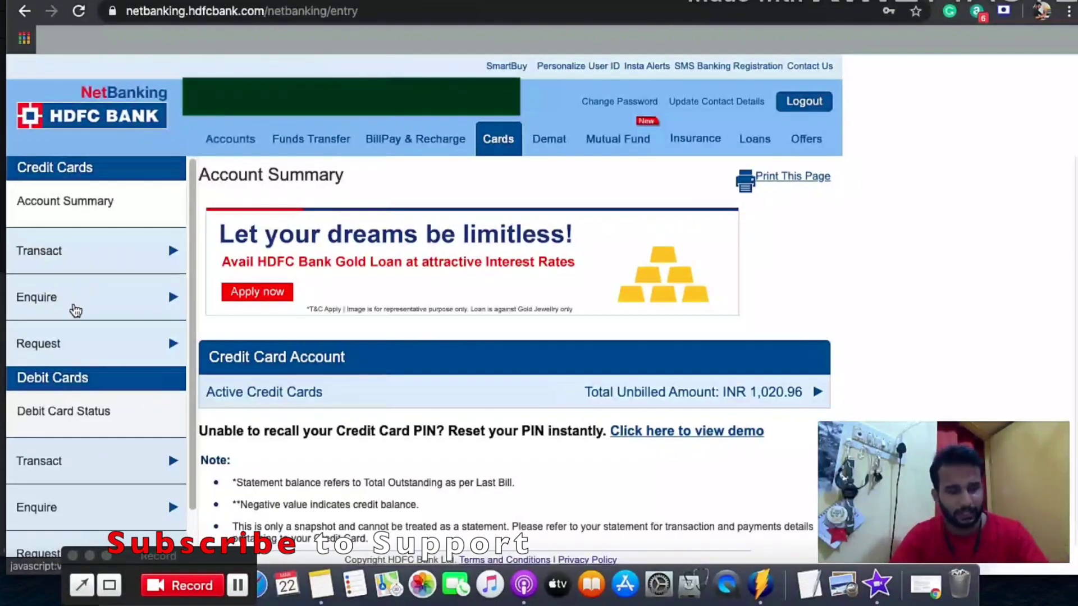
Go to Credit Cards > Enquire > Redeem Reward Points in the sidebar
left_click(97, 303)
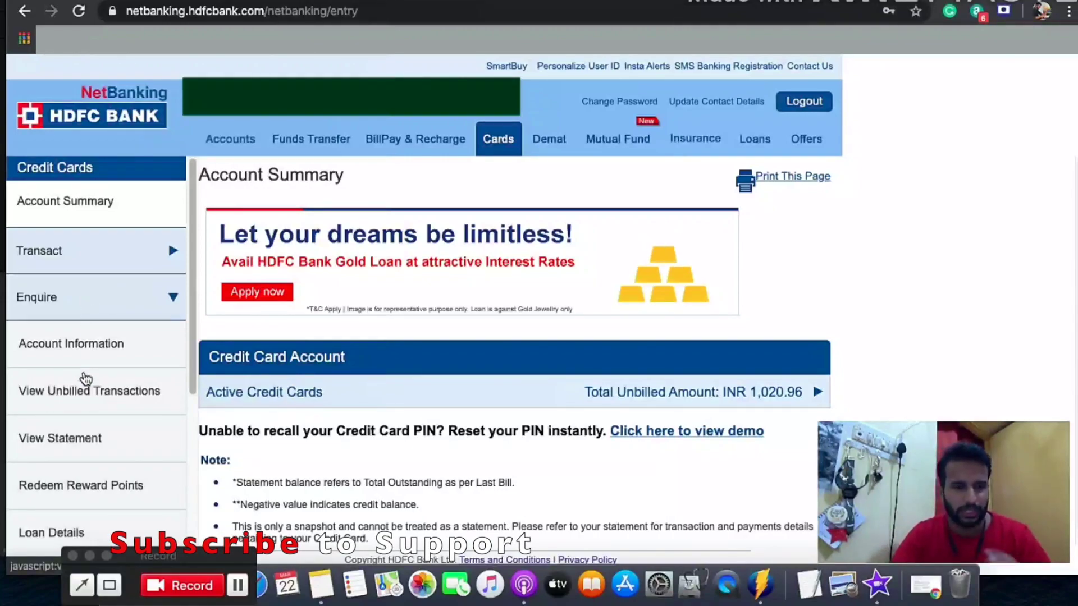
scroll(85, 377, "down", 3)
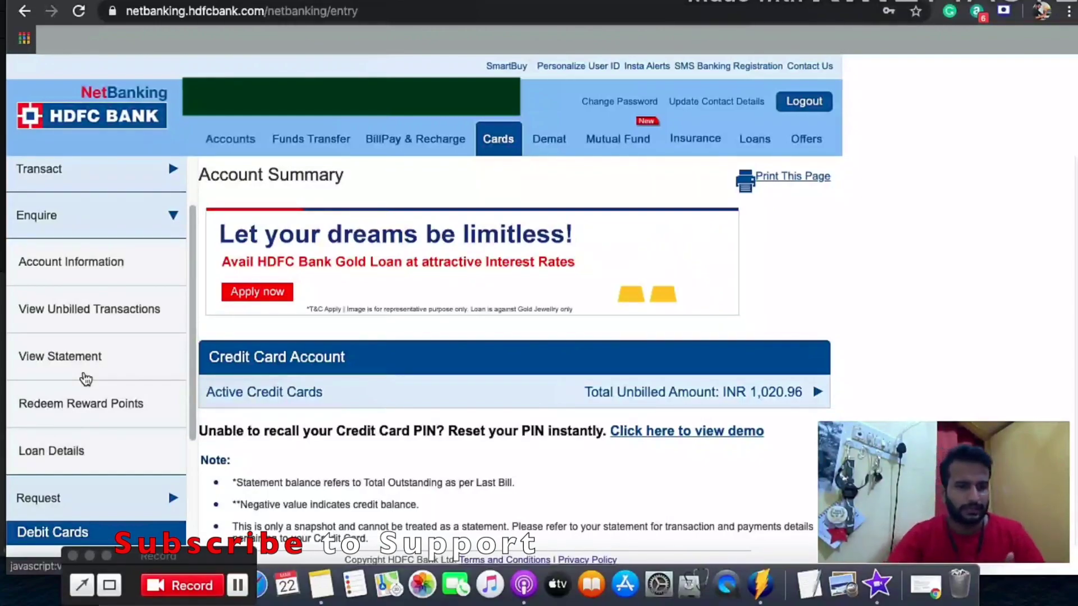
left_click(82, 412)
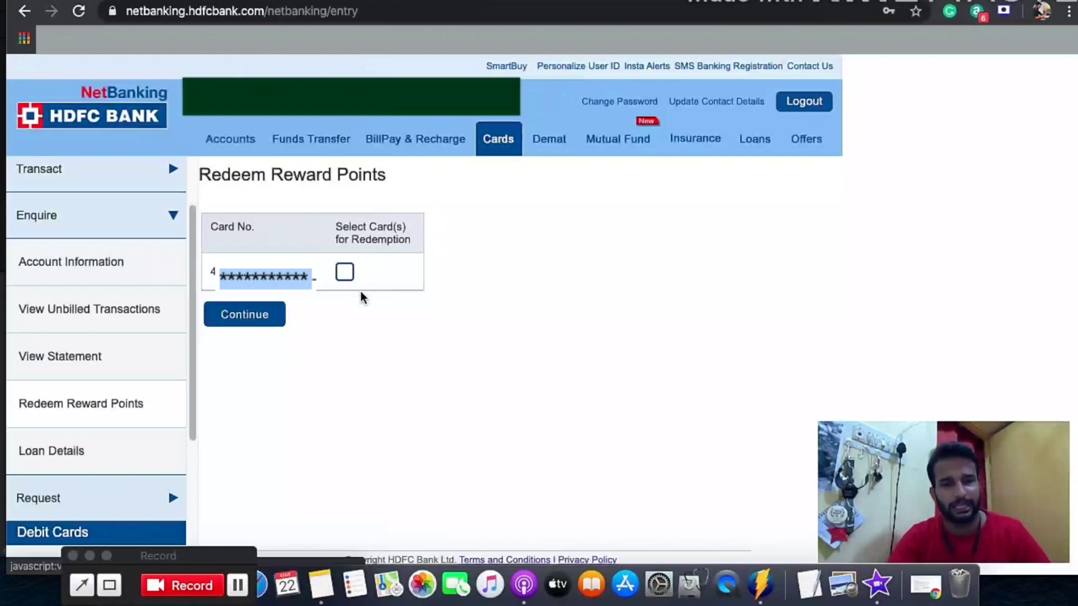
Select the credit card for redemption and continue to the pop-blocker redirect notice
left_click(345, 273)
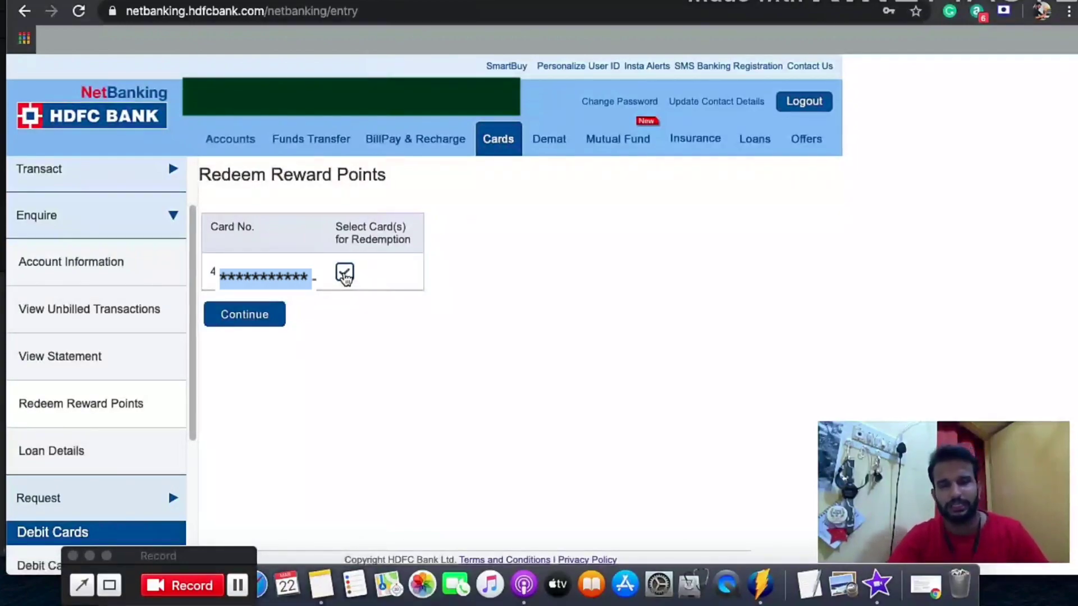
left_click(253, 324)
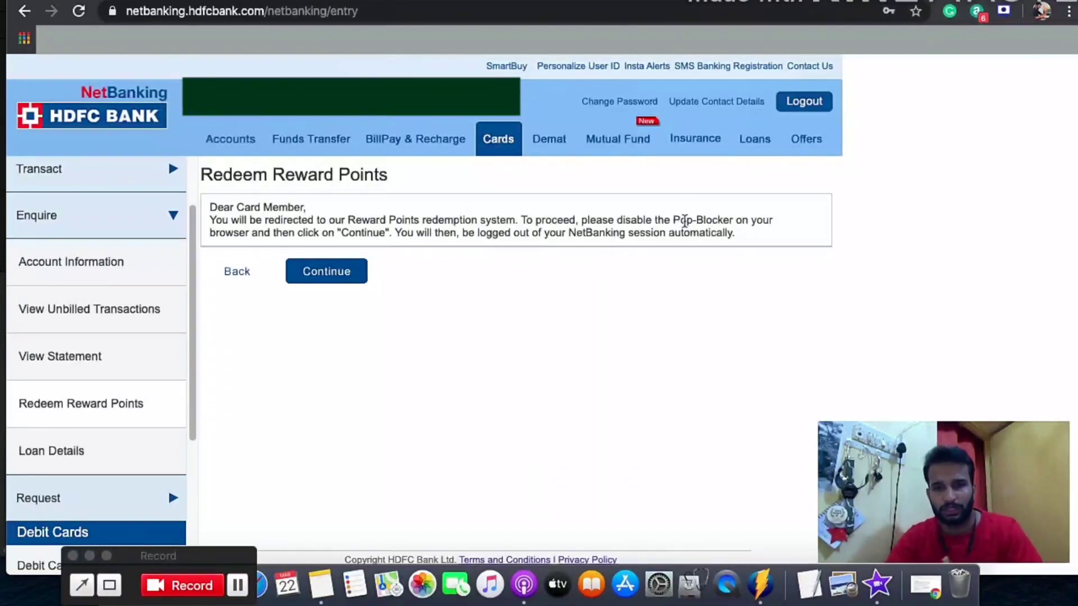
Continue to the MyRewards portal and look over redemption options for the 9237 available points
left_click(336, 280)
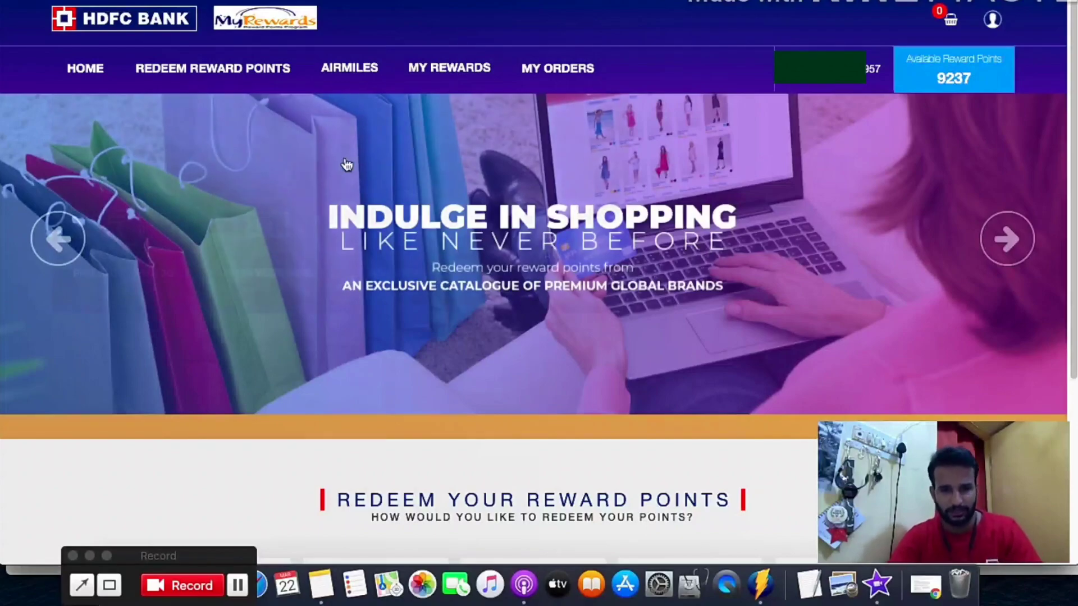
mouse_move(213, 68)
scroll(315, 205, "down", 3)
scroll(158, 289, "down", 3)
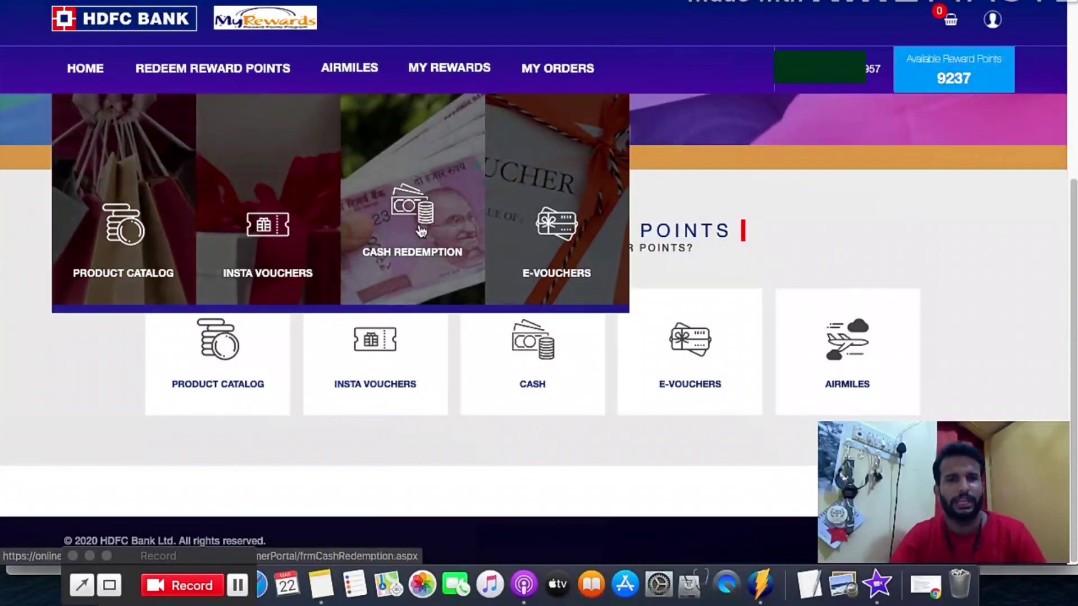
mouse_move(416, 79)
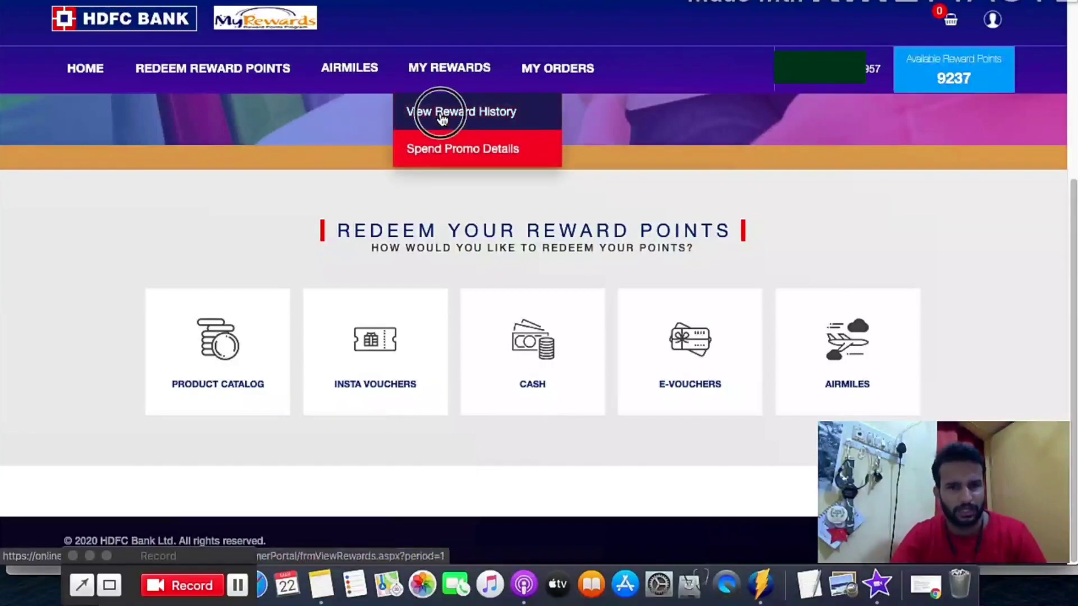
Review the reward history: 9,787 points accrued, 9,237 balance, and monthly gains
left_click(443, 115)
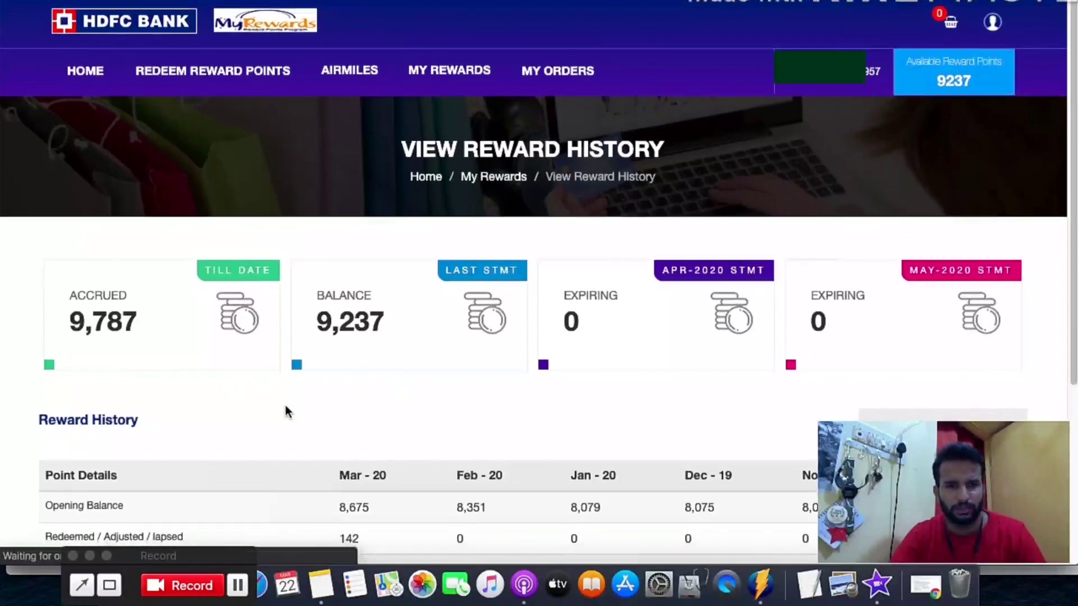
scroll(285, 406, "down", 5)
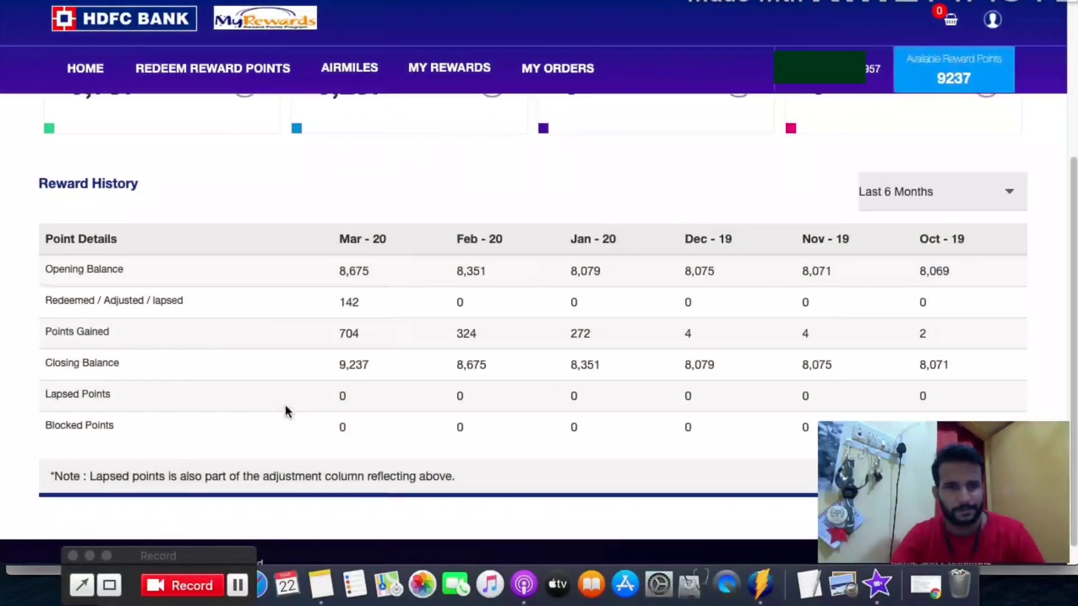
scroll(285, 406, "up", 1)
scroll(285, 405, "up", 4)
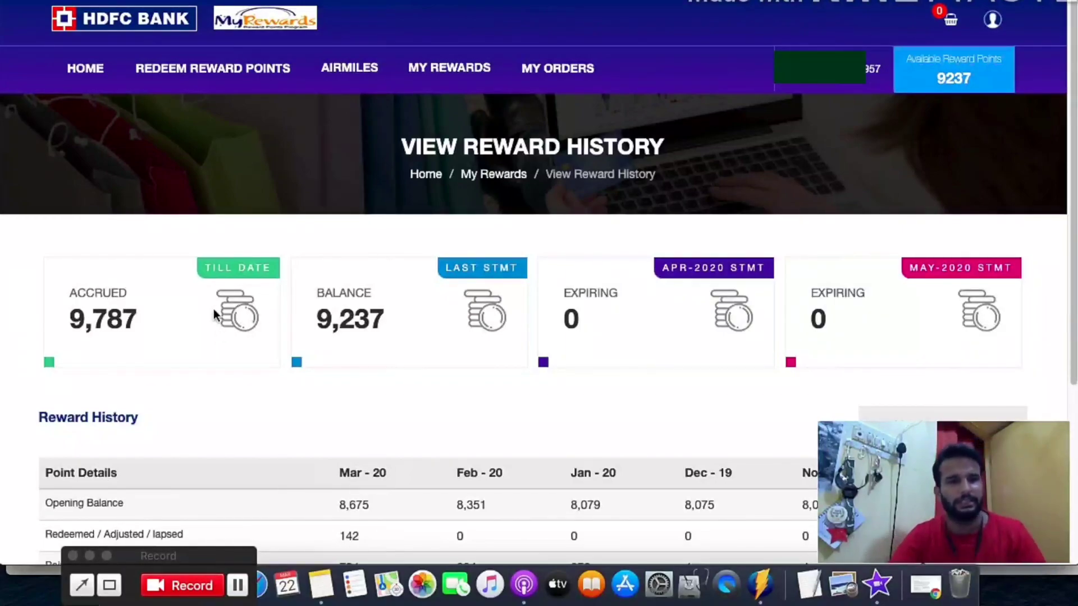
scroll(214, 311, "down", 5)
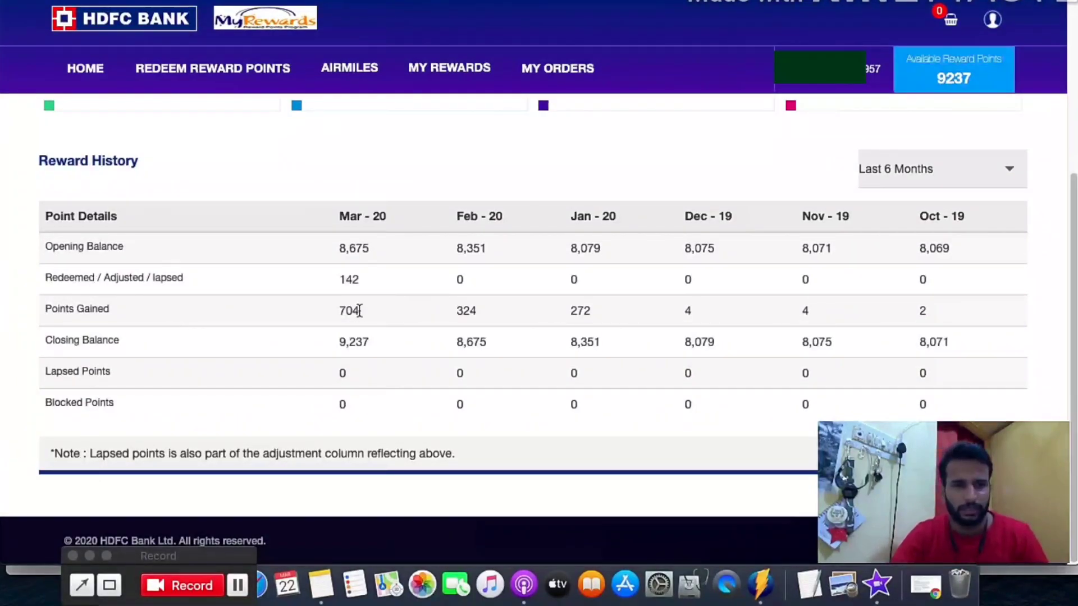
scroll(164, 356, "up", 5)
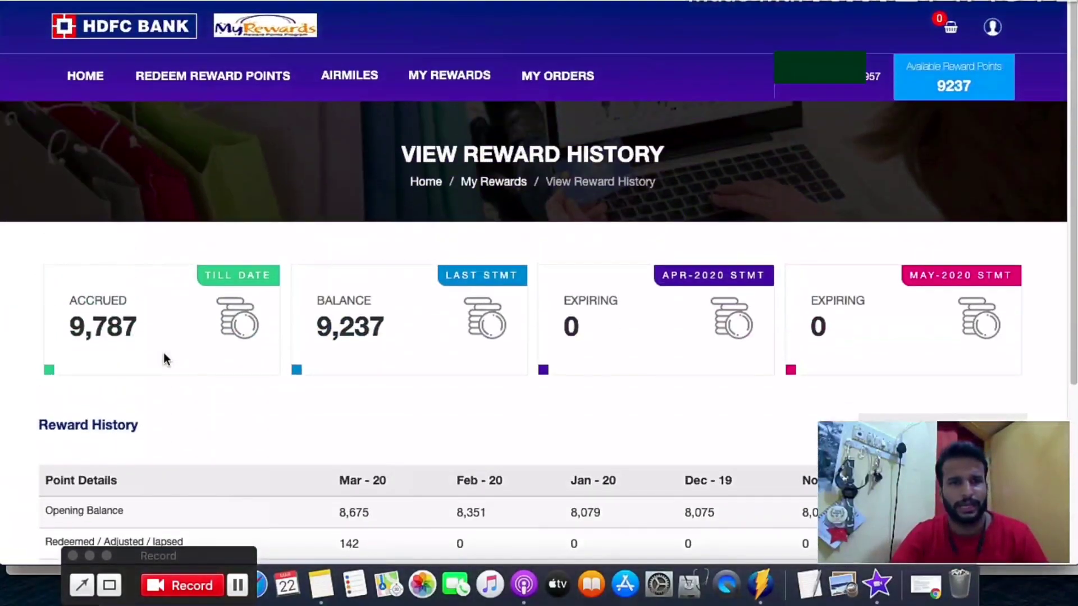
left_click(203, 71)
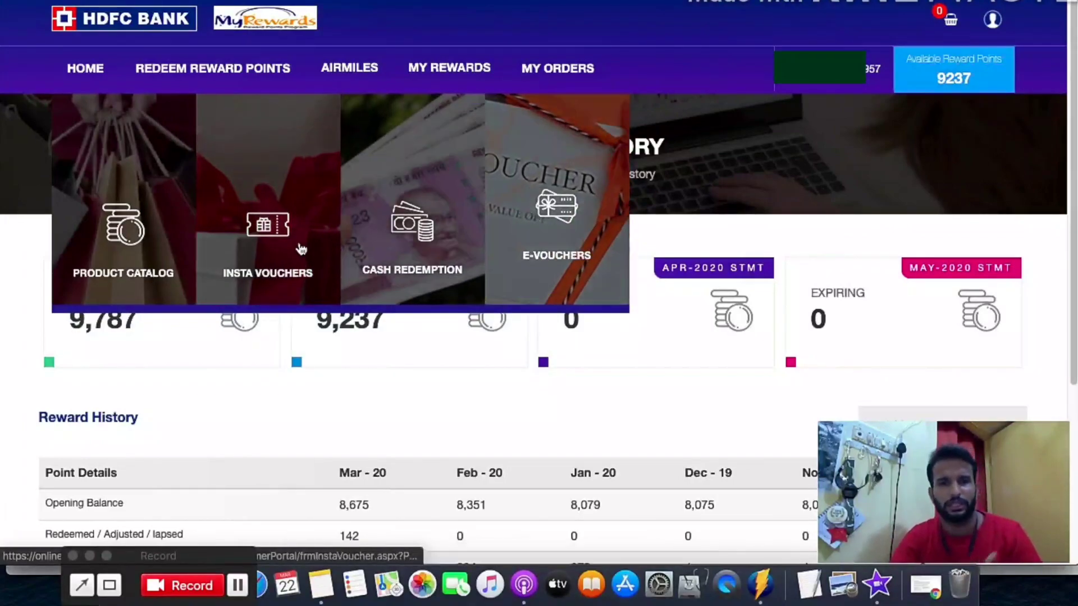
Browse the Insta Vouchers page of 400-point vouchers like Call Health, Chaayos and Spencers
left_click(245, 253)
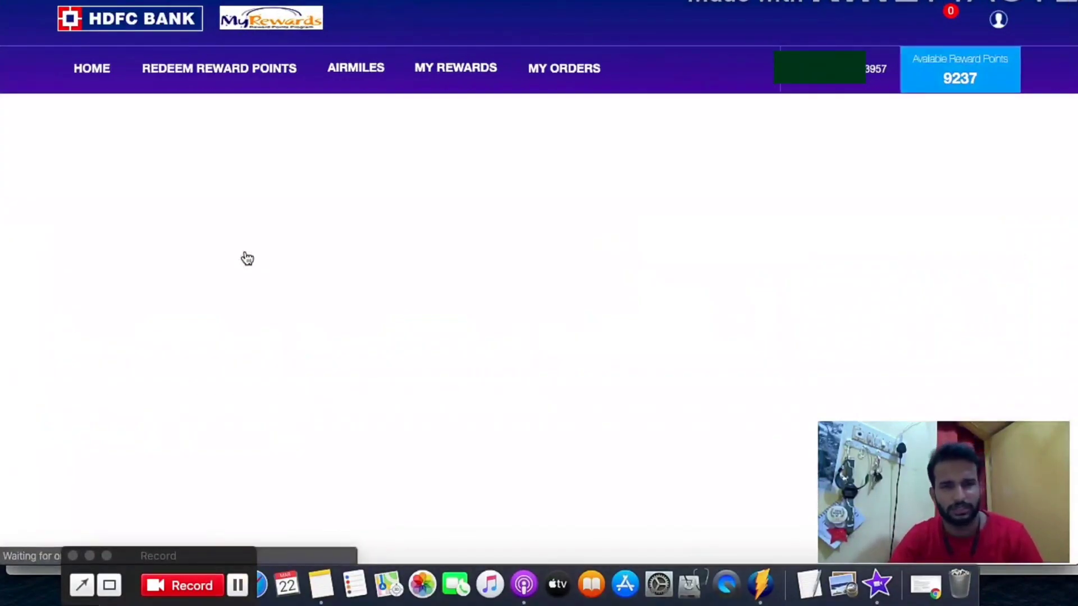
scroll(308, 294, "down", 7)
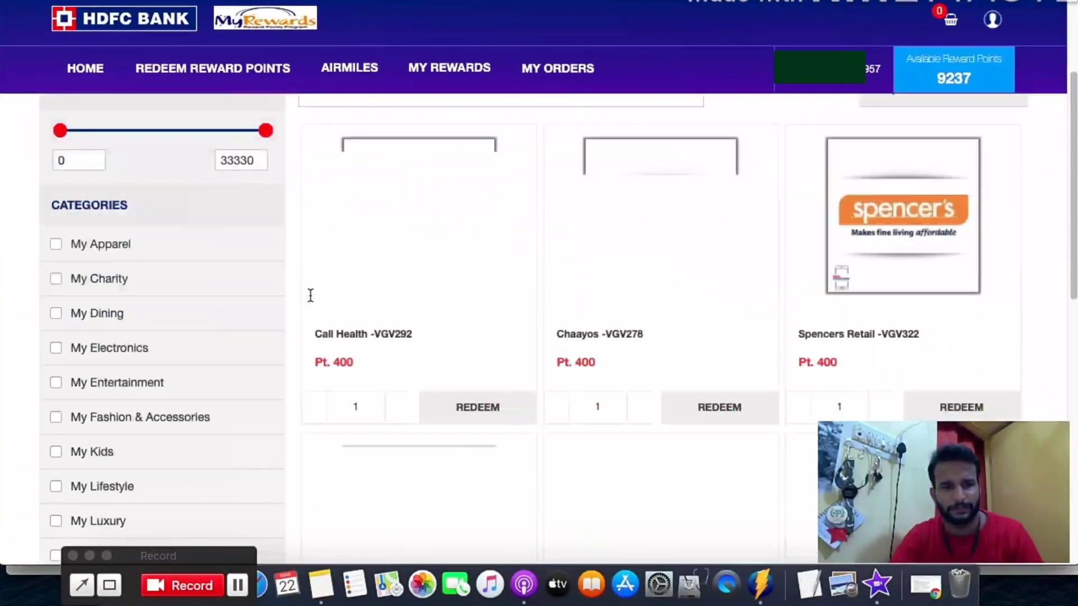
scroll(311, 325, "up", 4)
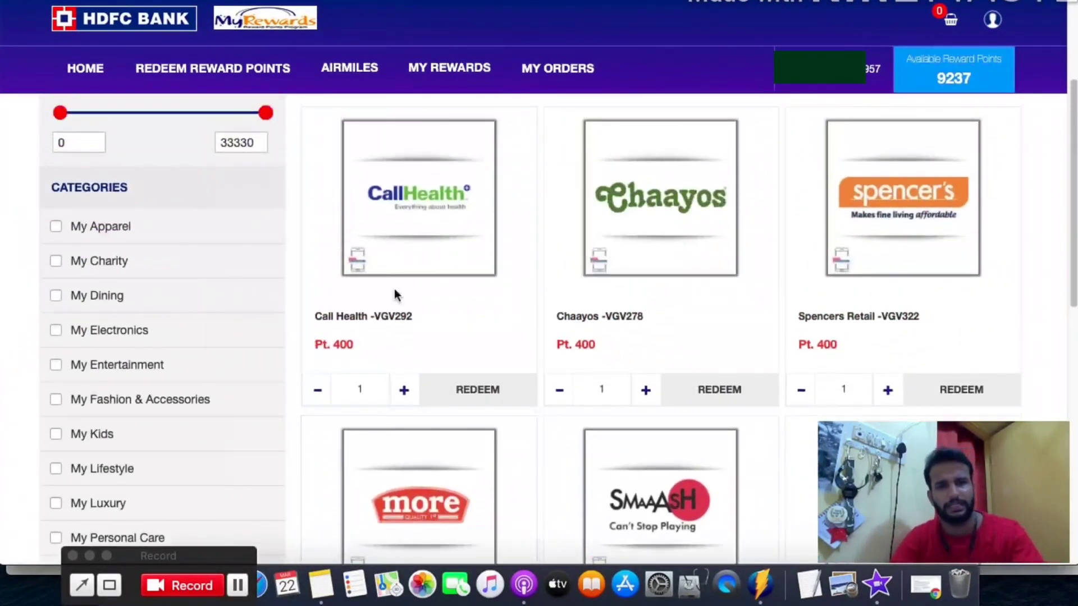
scroll(673, 362, "up", 4)
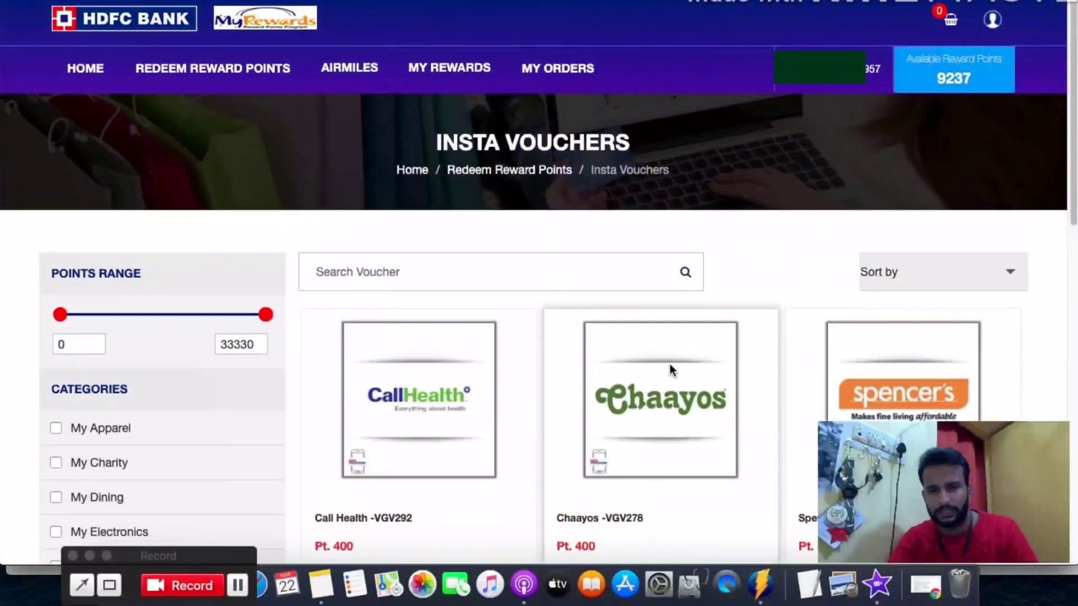
scroll(671, 366, "down", 12)
scroll(673, 371, "up", 6)
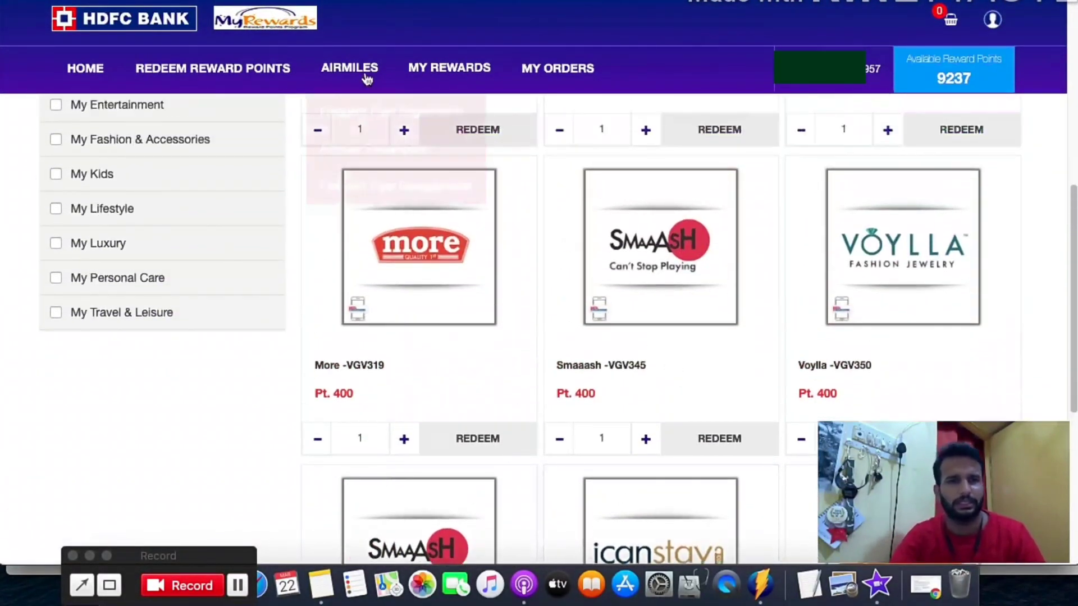
mouse_move(240, 70)
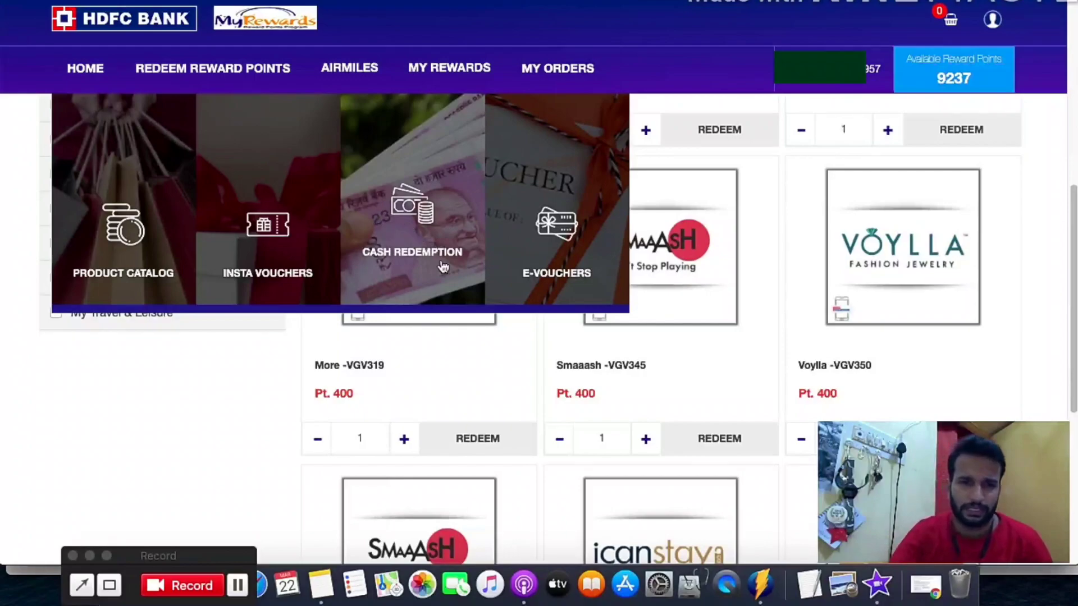
Redeem 9237 points as cash worth INR 1847 and proceed to order verification
left_click(412, 257)
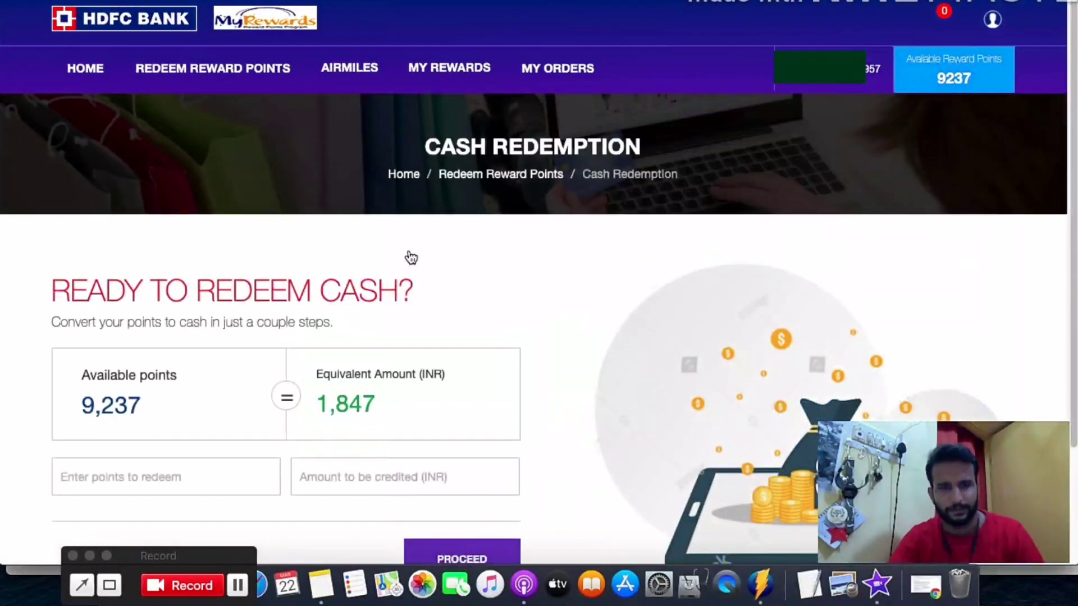
scroll(148, 314, "down", 3)
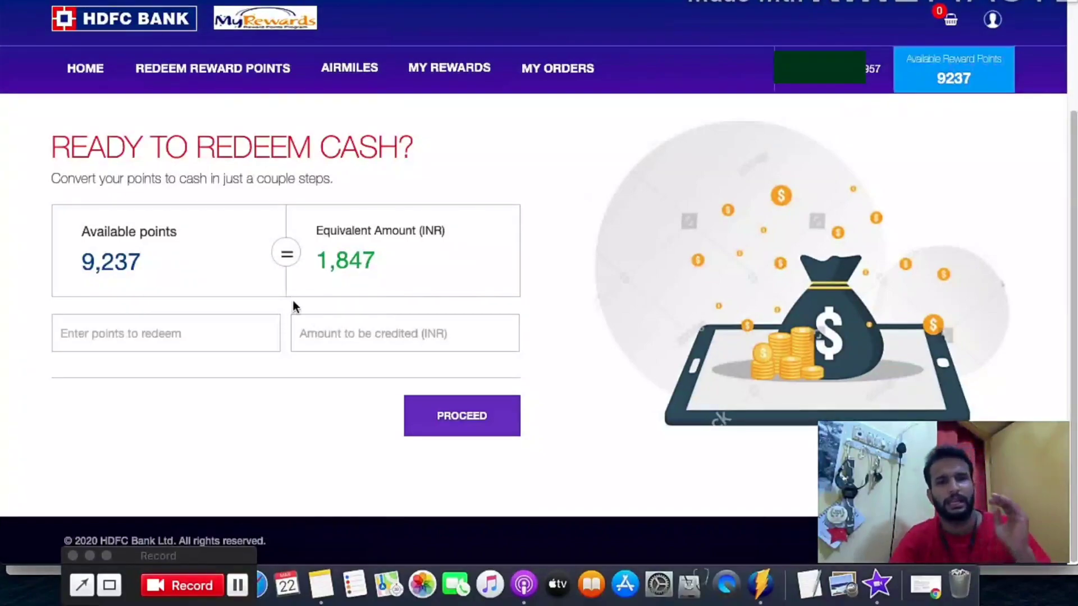
left_click(167, 335)
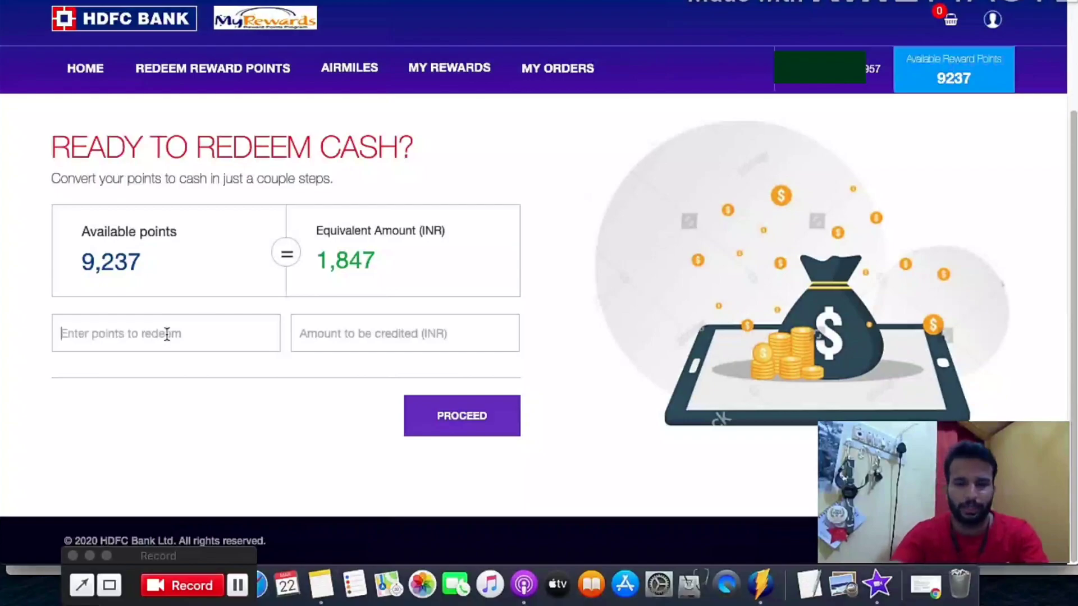
type("9237")
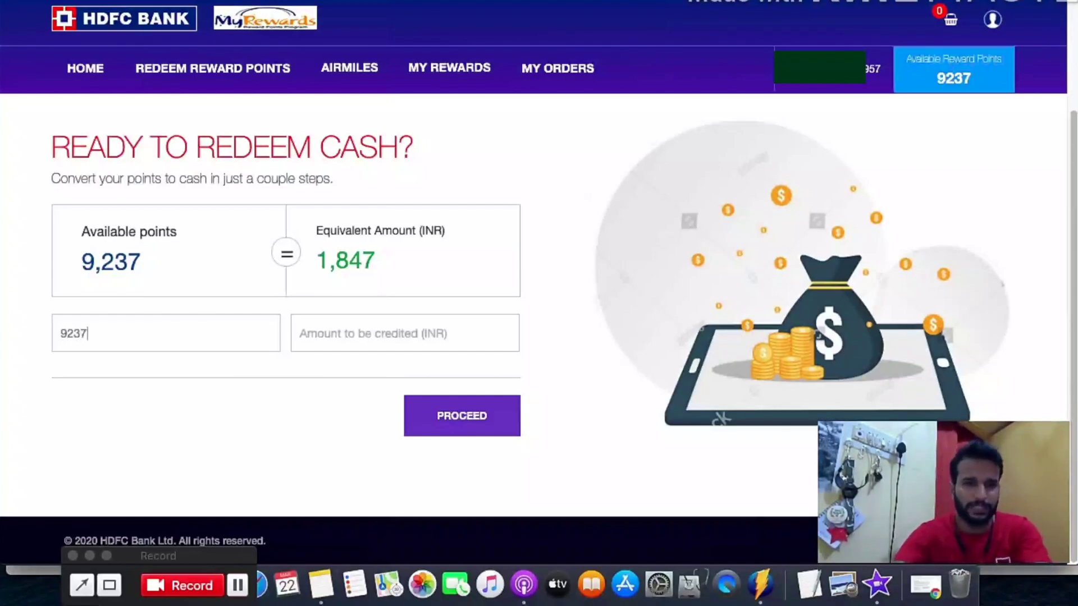
left_click(393, 334)
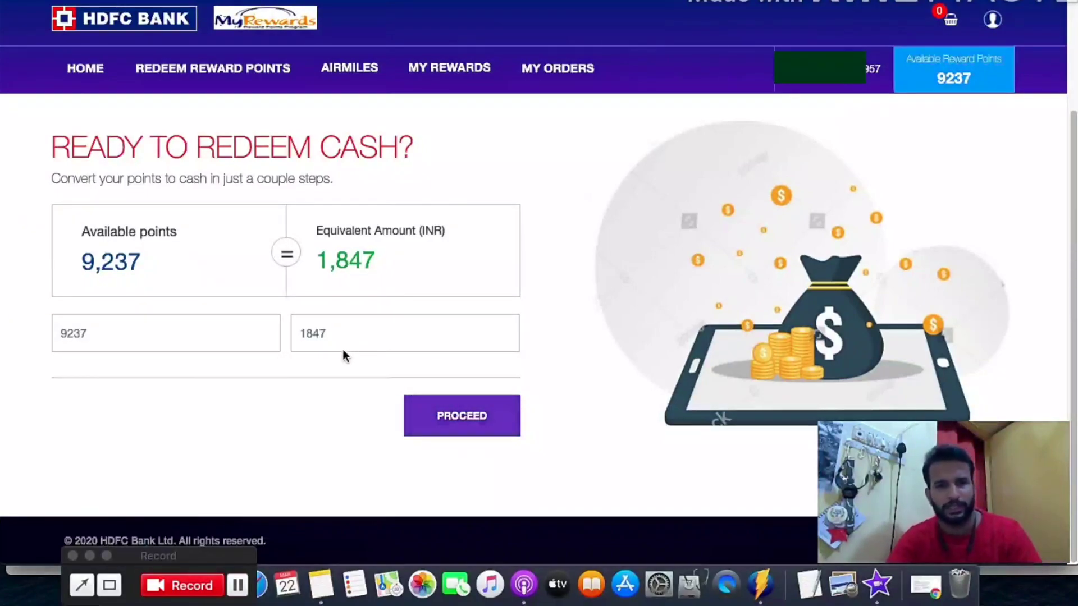
left_click(475, 428)
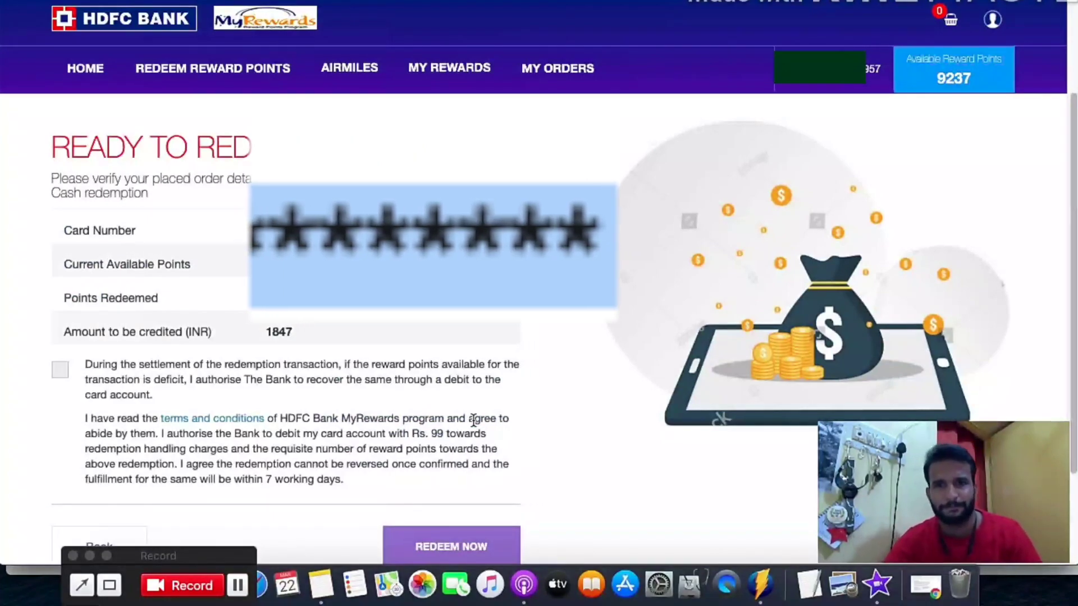
Accept the debit authorisation for the 9237-point, INR 1847 cash redemption
left_click(59, 369)
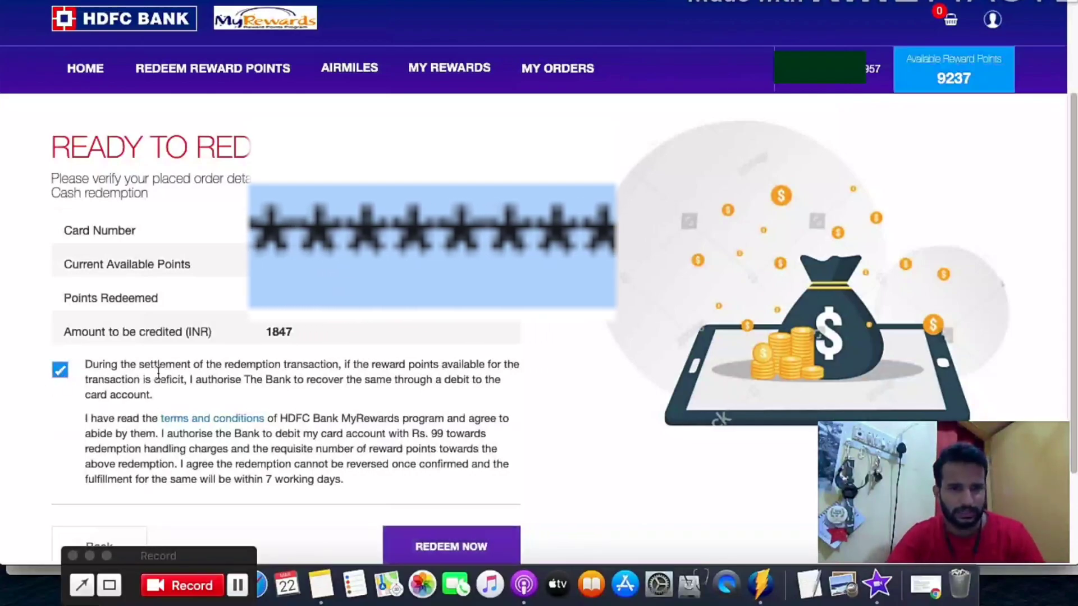
scroll(158, 373, "down", 2)
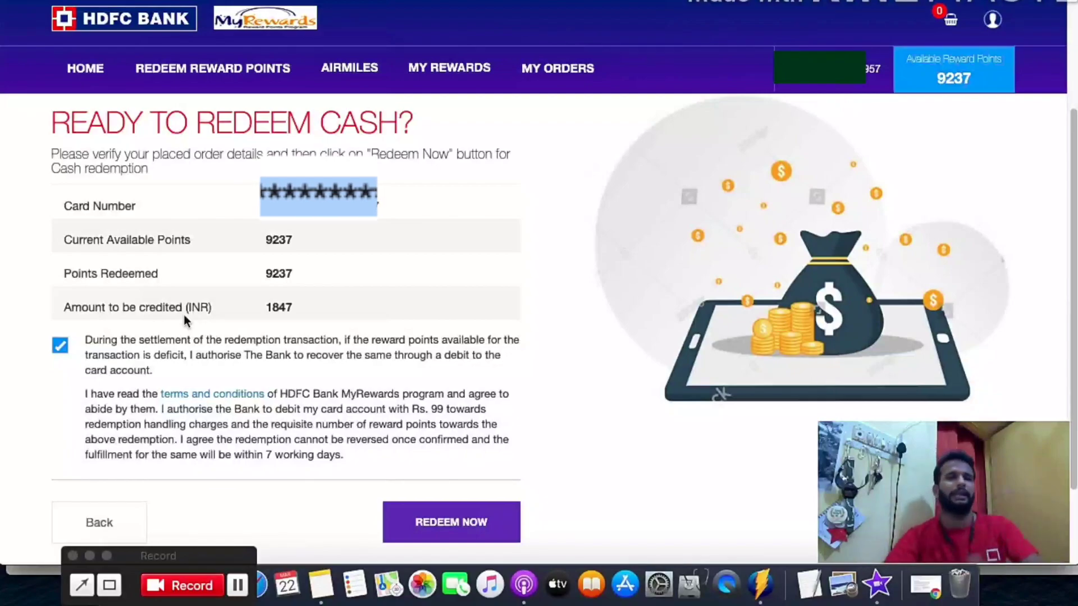
scroll(107, 327, "down", 4)
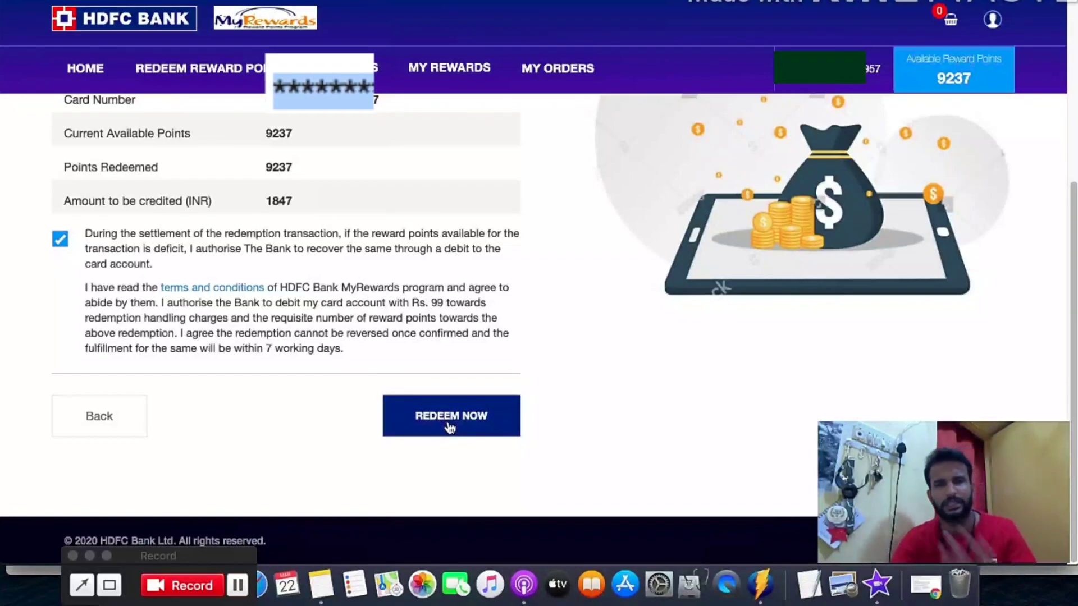
Submit and confirm the Rs 1847 cash redemption order
scroll(456, 348, "up", 3)
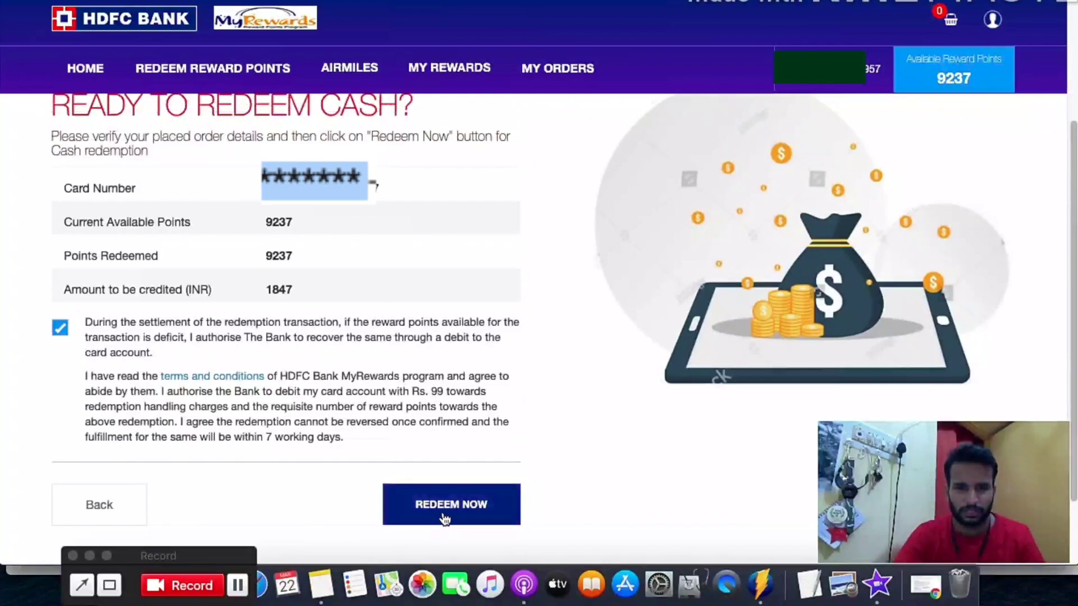
left_click(443, 517)
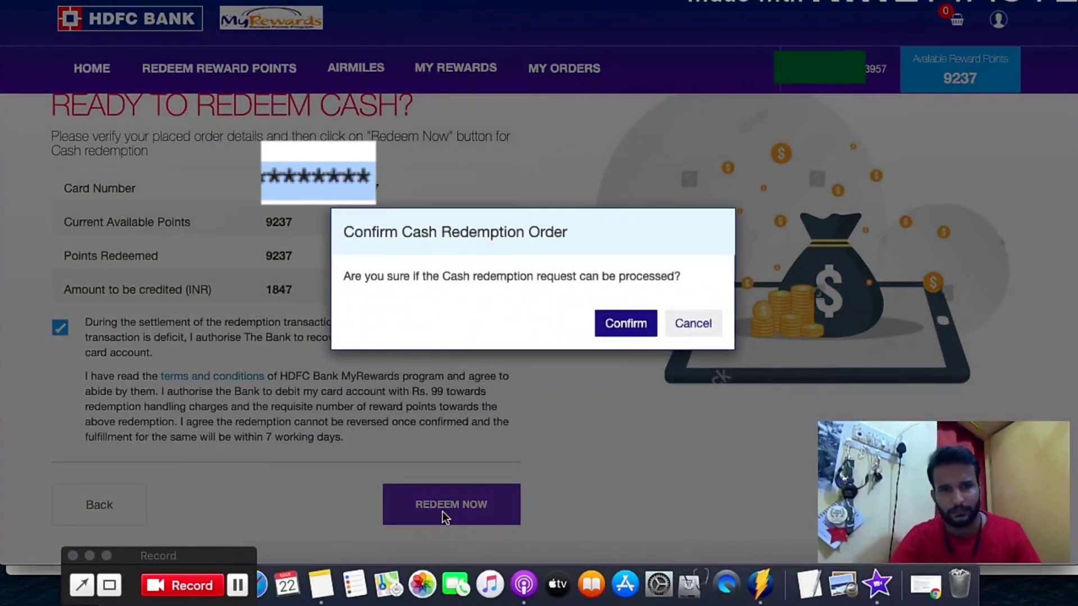
left_click(627, 322)
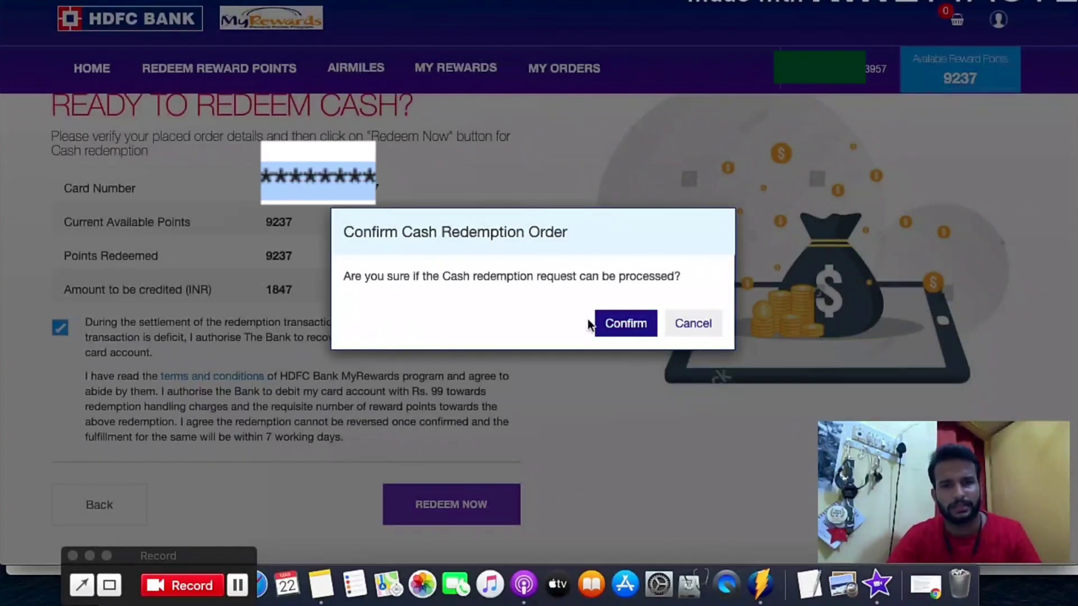
left_click(625, 331)
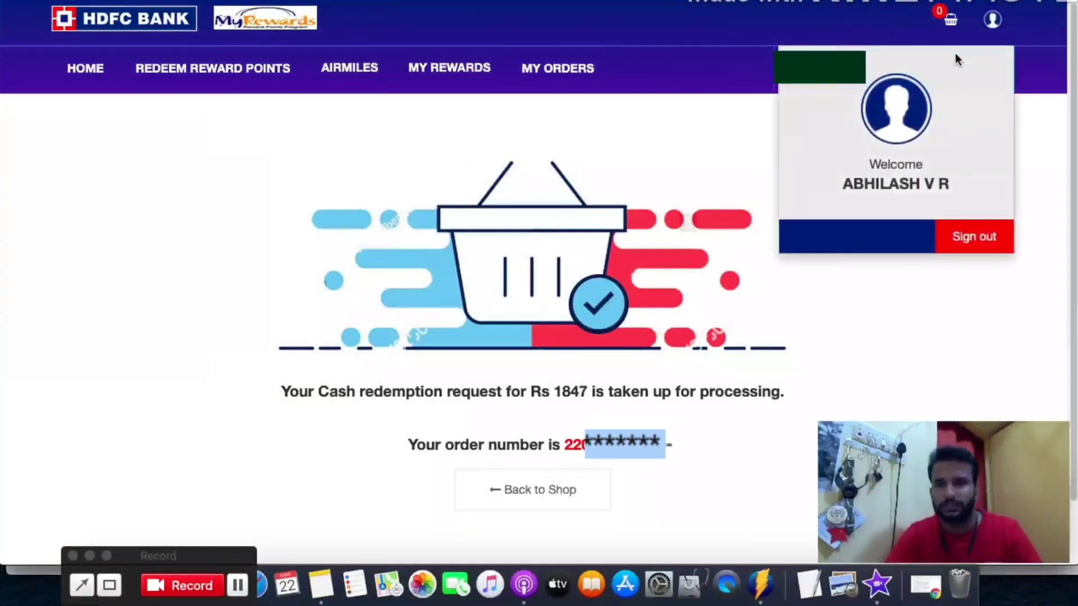
Reopen Cash Redemption under Redeem Reward Points to verify 0 points remain
mouse_move(234, 77)
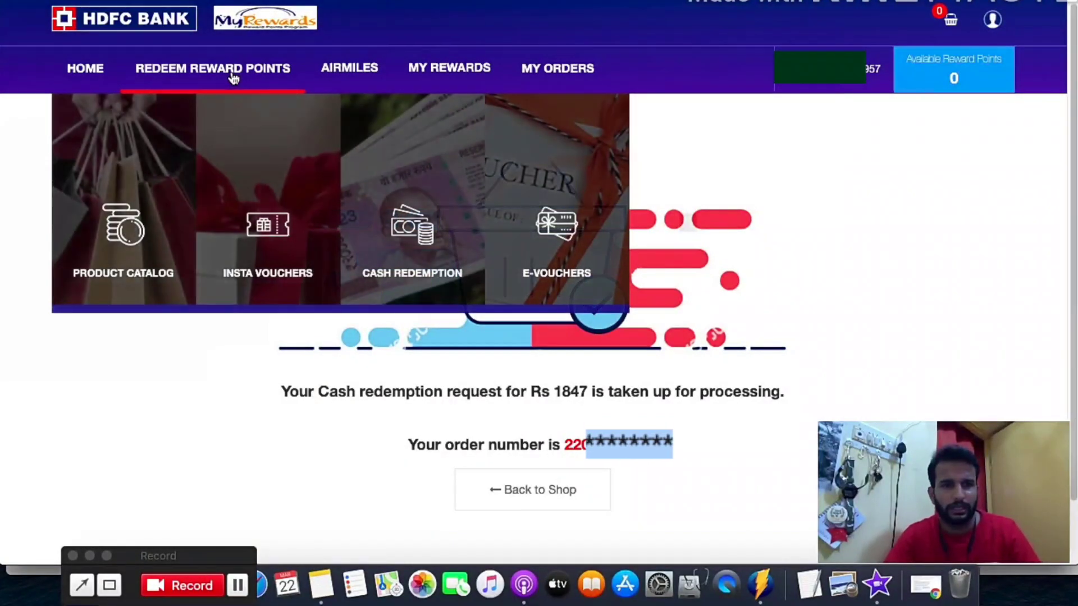
mouse_move(279, 77)
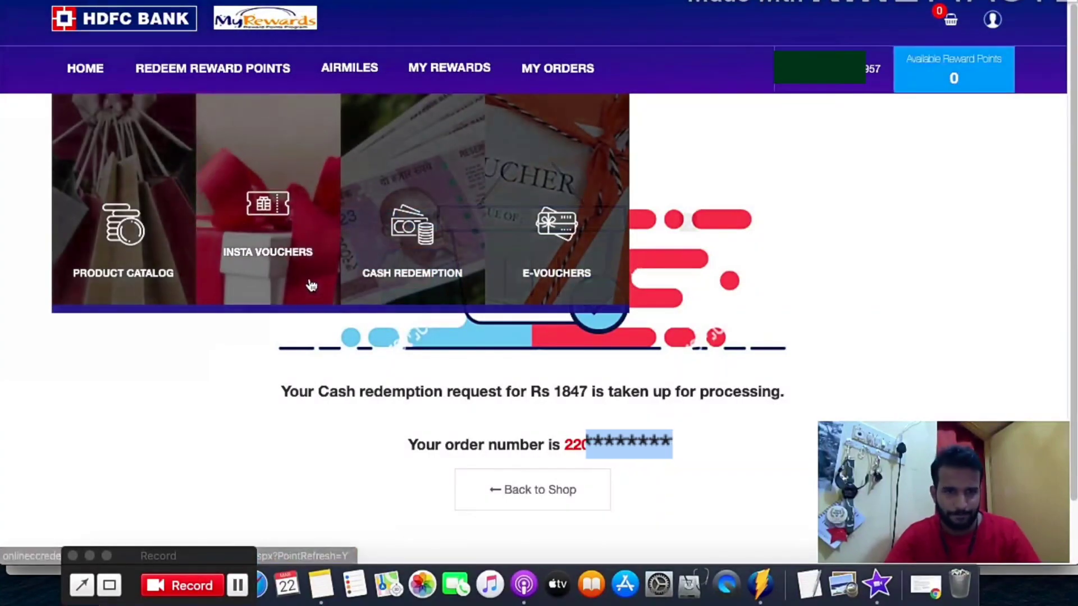
left_click(391, 251)
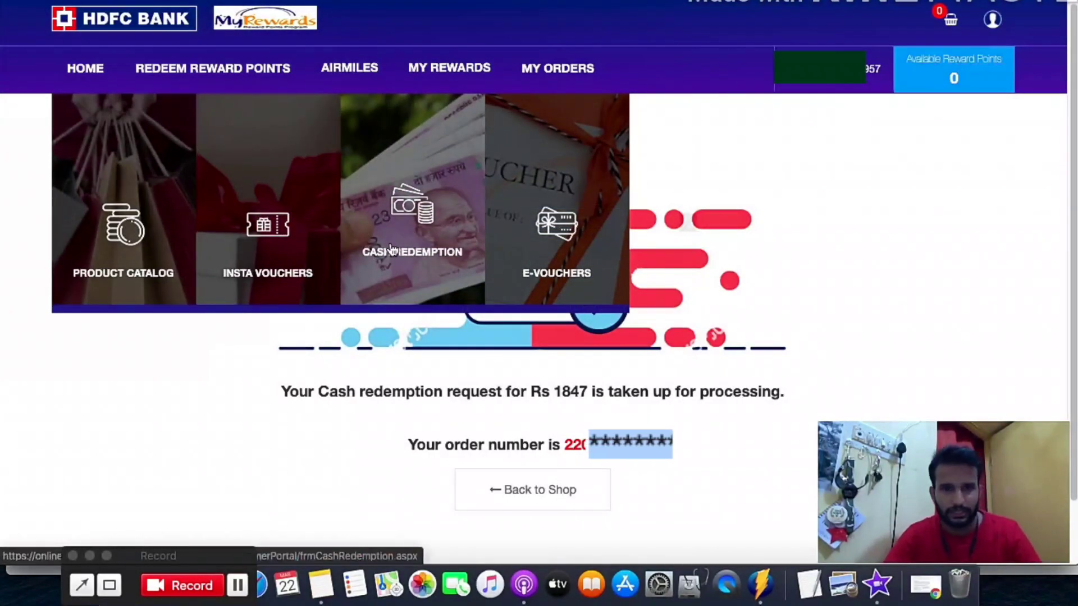
scroll(177, 424, "down", 5)
scroll(178, 424, "up", 5)
scroll(177, 430, "down", 1)
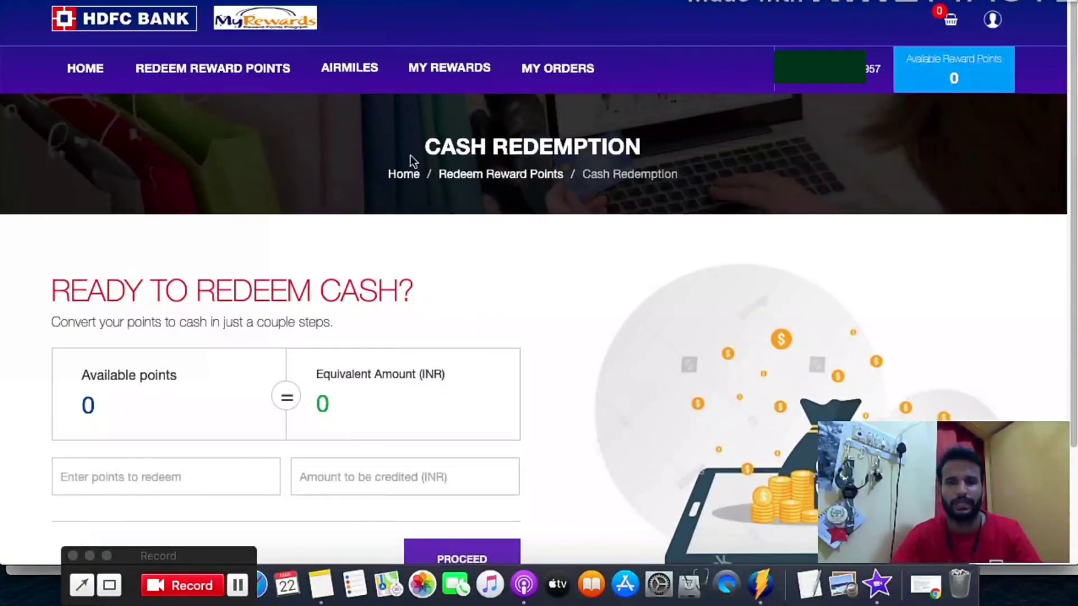
Go back to the MyRewards home page and open the profile menu
mouse_move(185, 91)
left_click(81, 80)
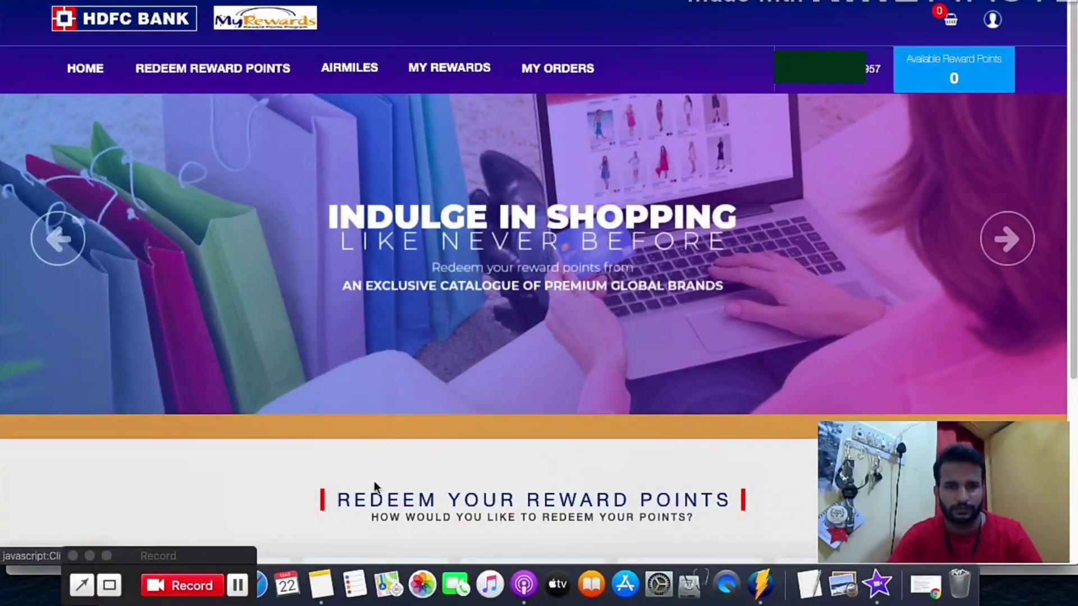
scroll(375, 482, "down", 5)
scroll(376, 477, "up", 5)
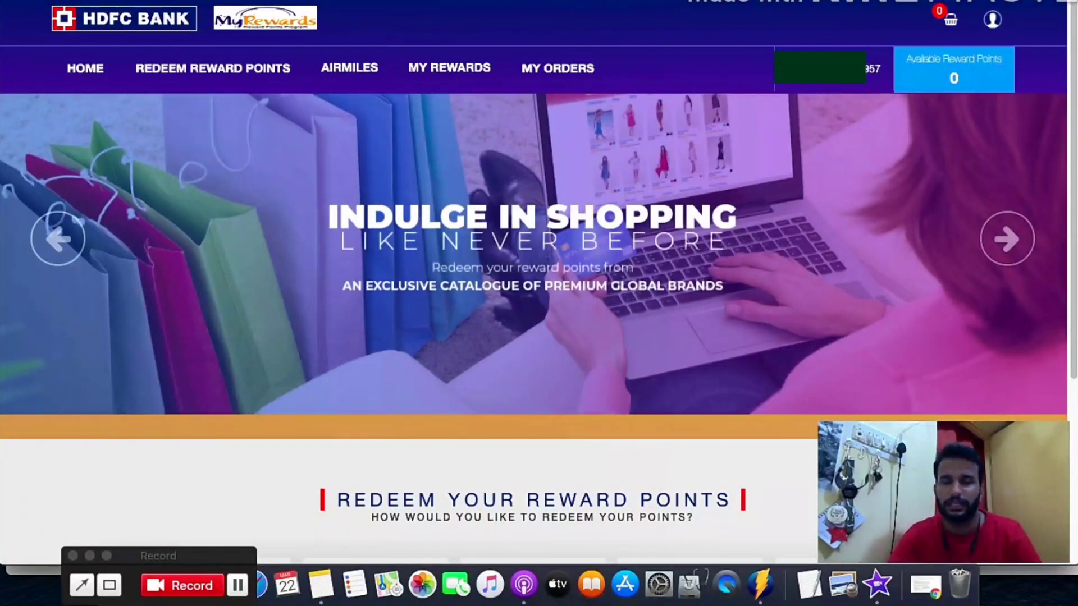
left_click(992, 19)
Sign out of MyRewards and go to the NetBanking Cards section
left_click(984, 238)
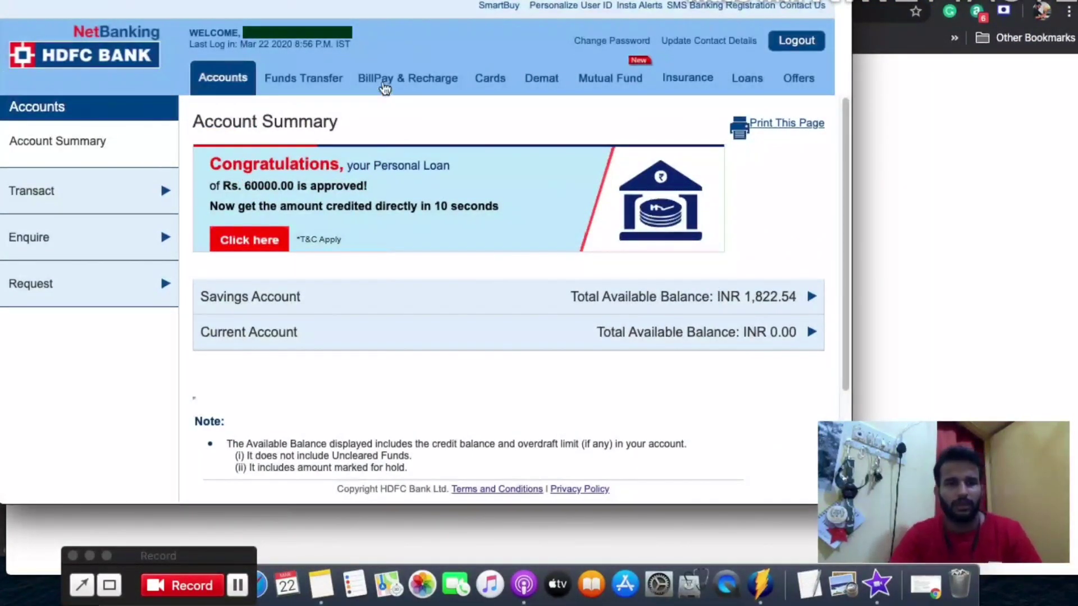
left_click(494, 91)
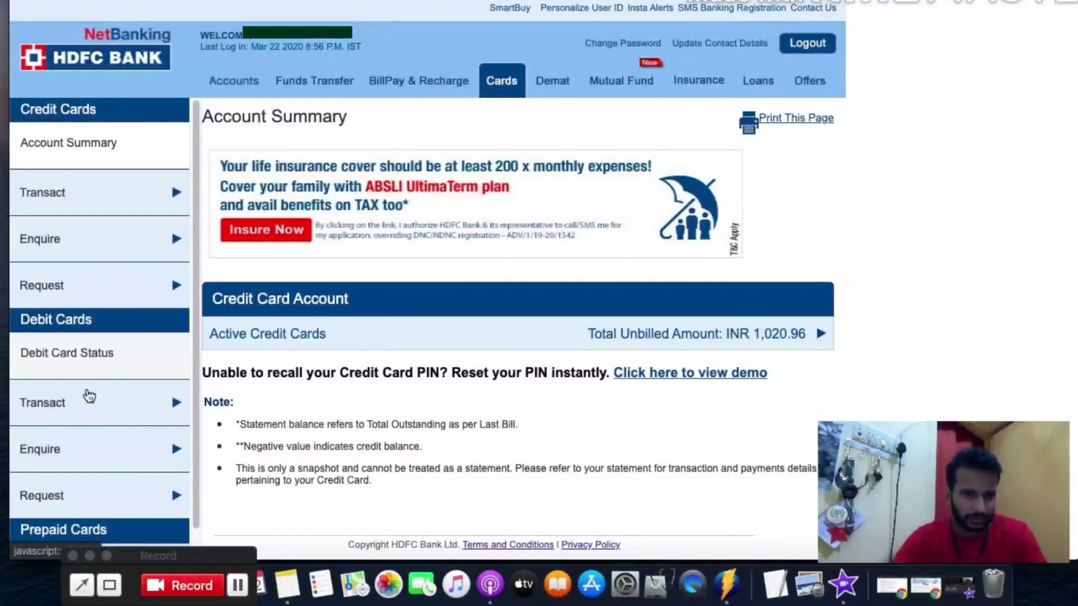
Open Debit Card Cash Back Enquiry and Redemption and load the second account's cashback table
left_click(74, 450)
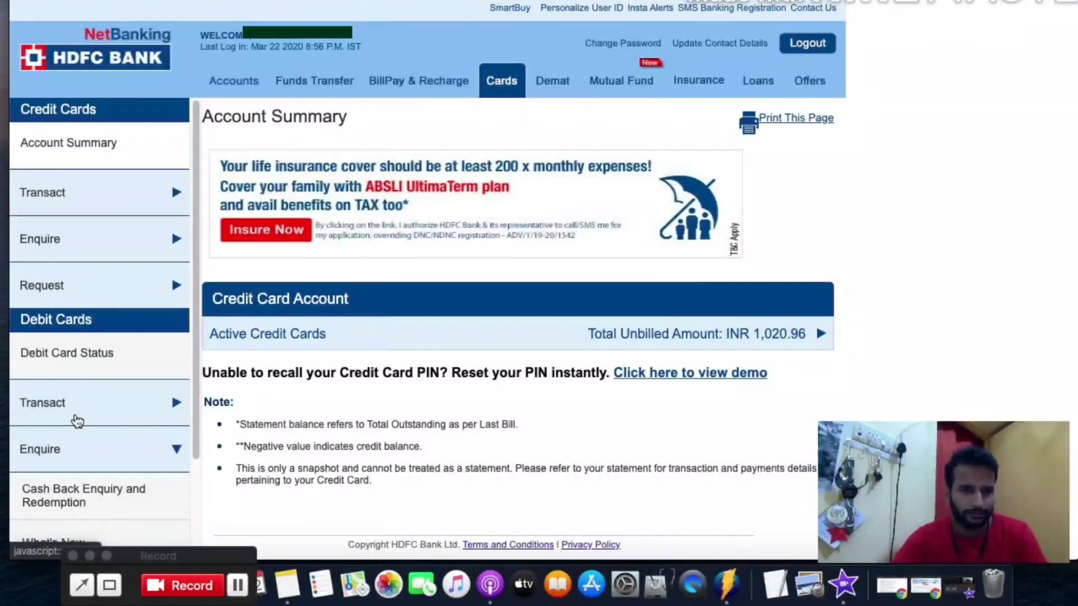
scroll(77, 419, "down", 3)
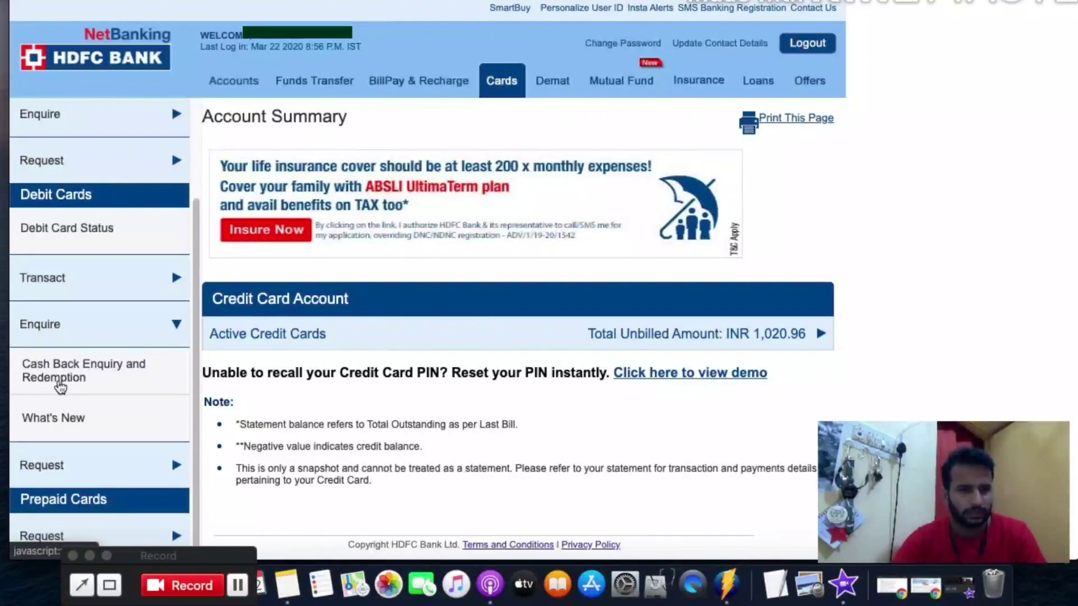
left_click(89, 386)
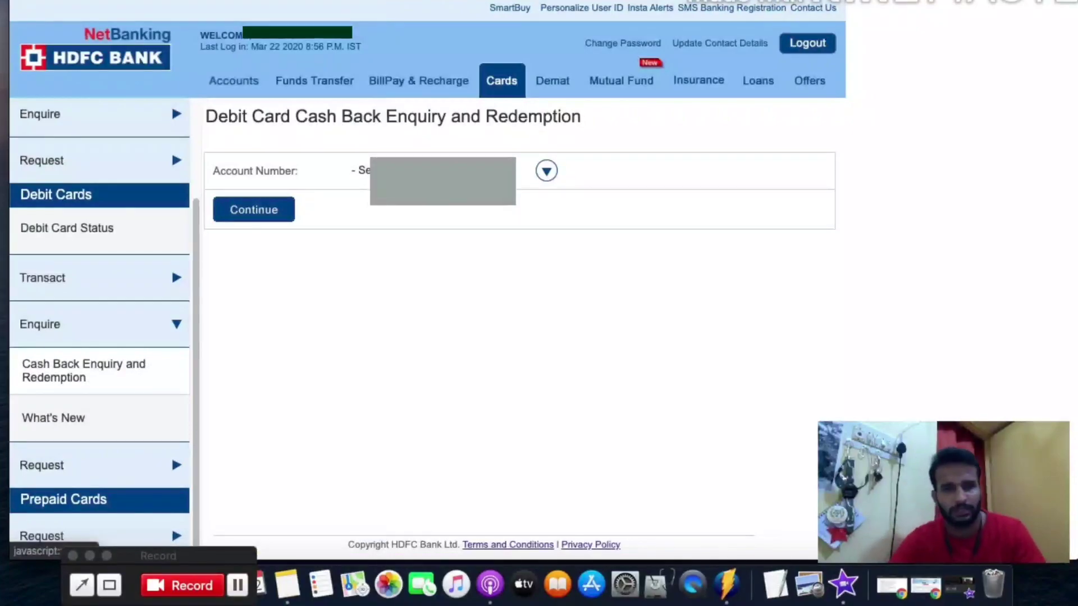
left_click(547, 170)
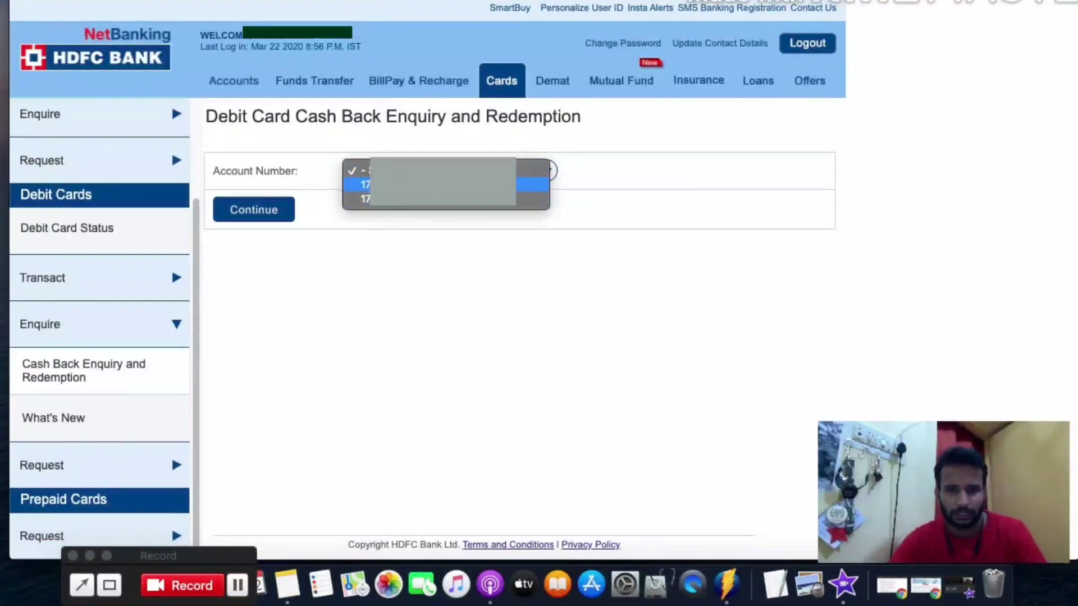
left_click(532, 185)
left_click(248, 215)
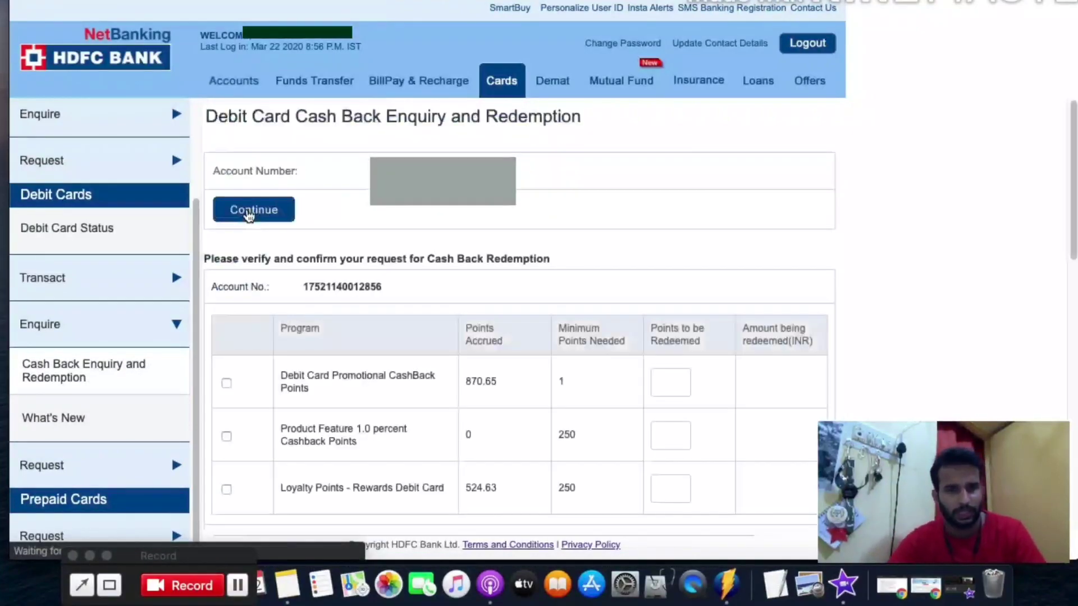
left_click(546, 171)
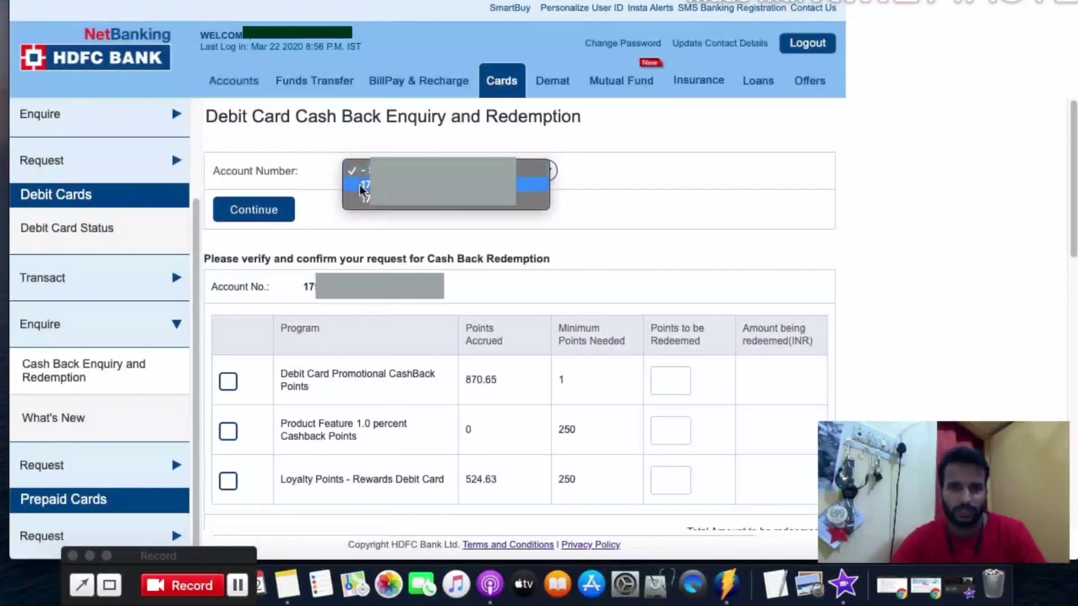
left_click(993, 200)
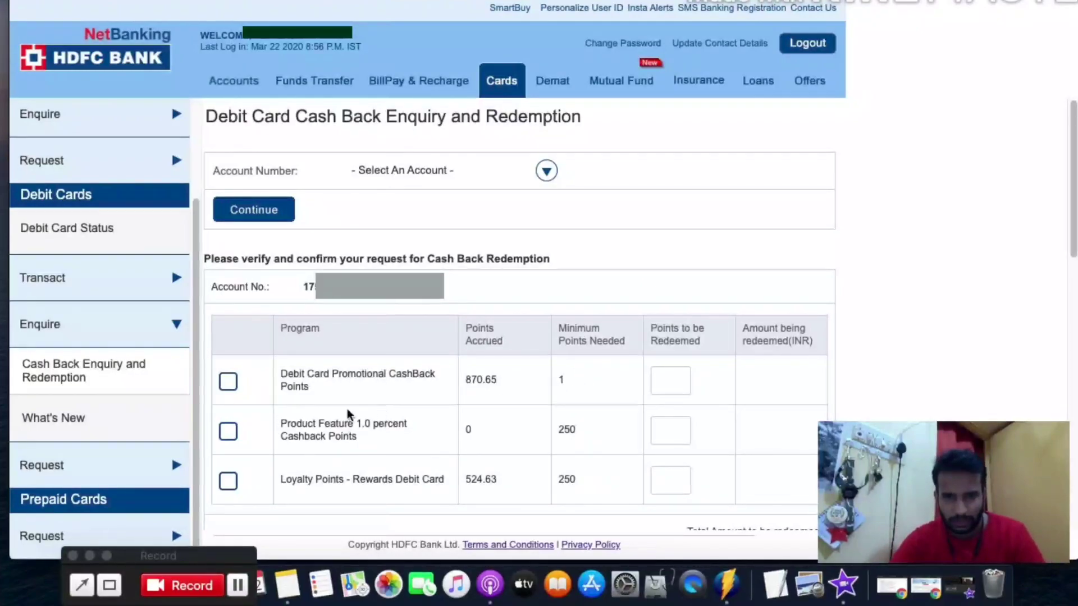
Tick the Debit Card Promotional CashBack Points and Loyalty Points - Rewards Debit Card rows
left_click(569, 378)
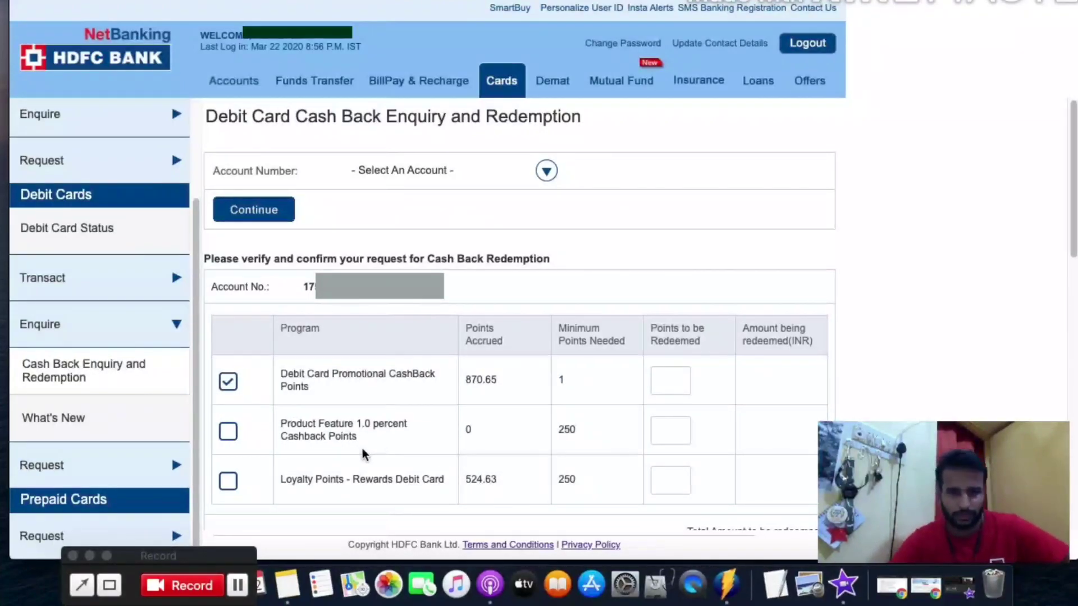
left_click(228, 433)
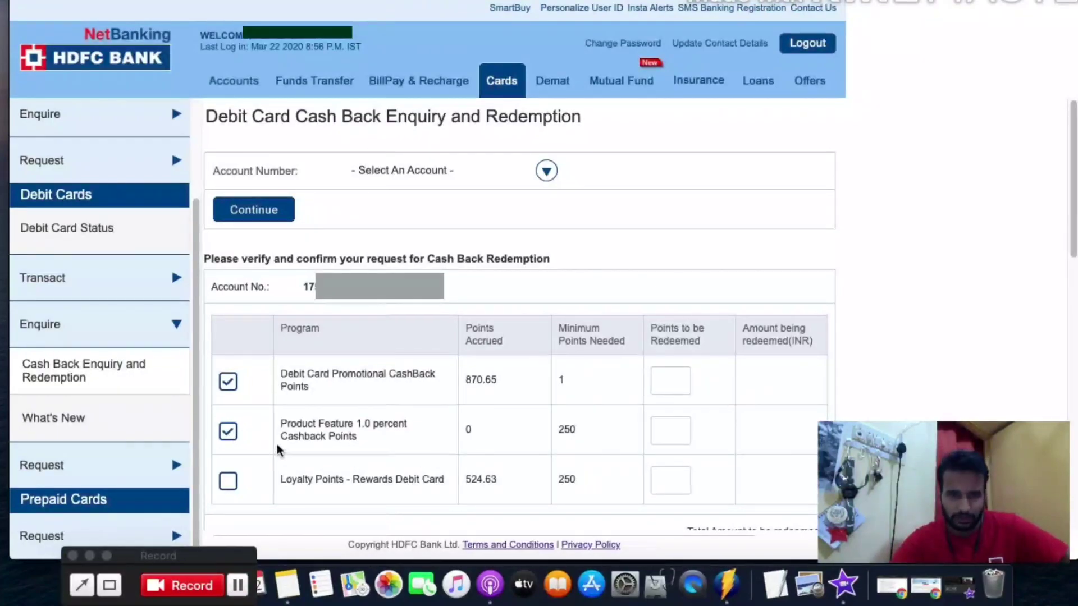
left_click(225, 434)
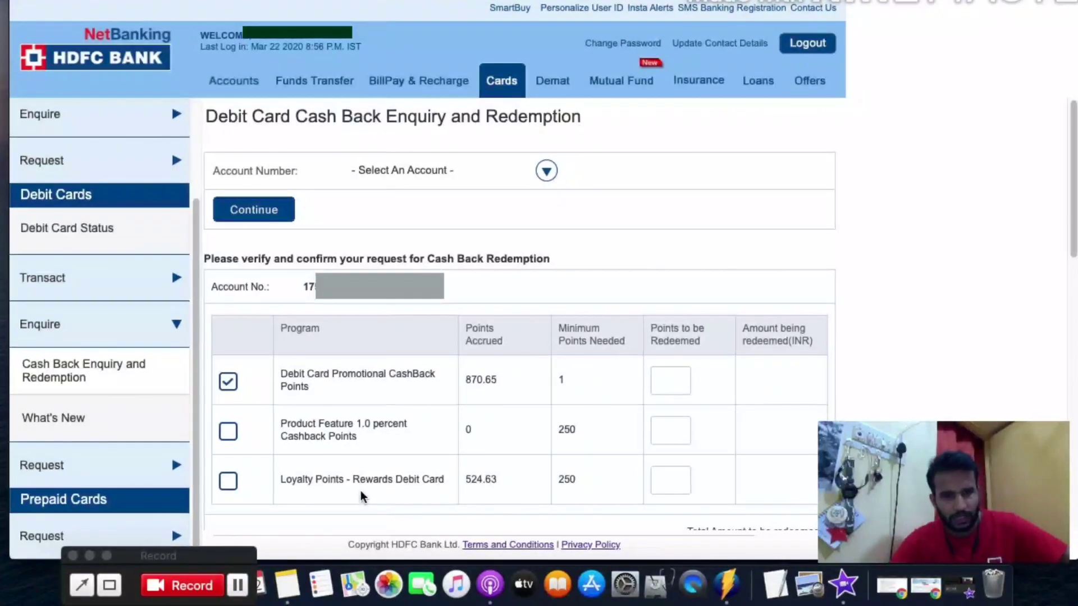
left_click(229, 484)
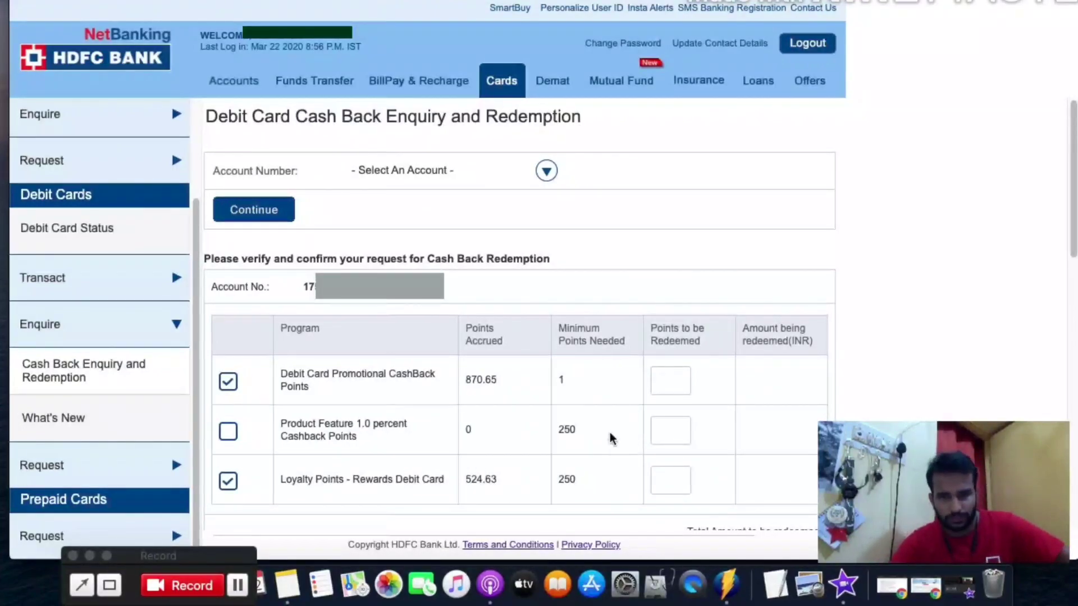
double_click(568, 481)
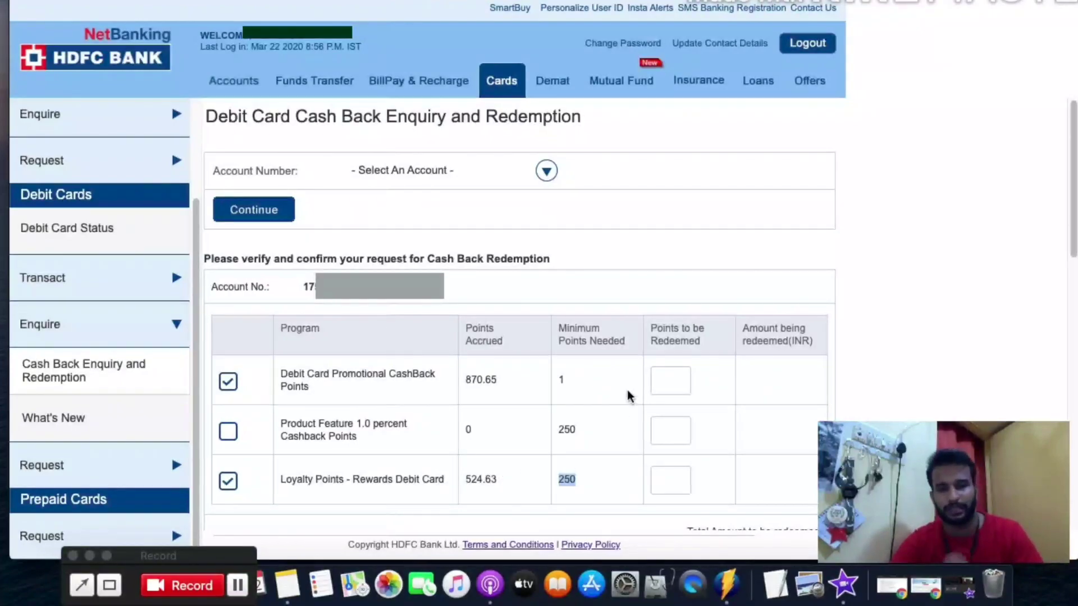
left_click(537, 173)
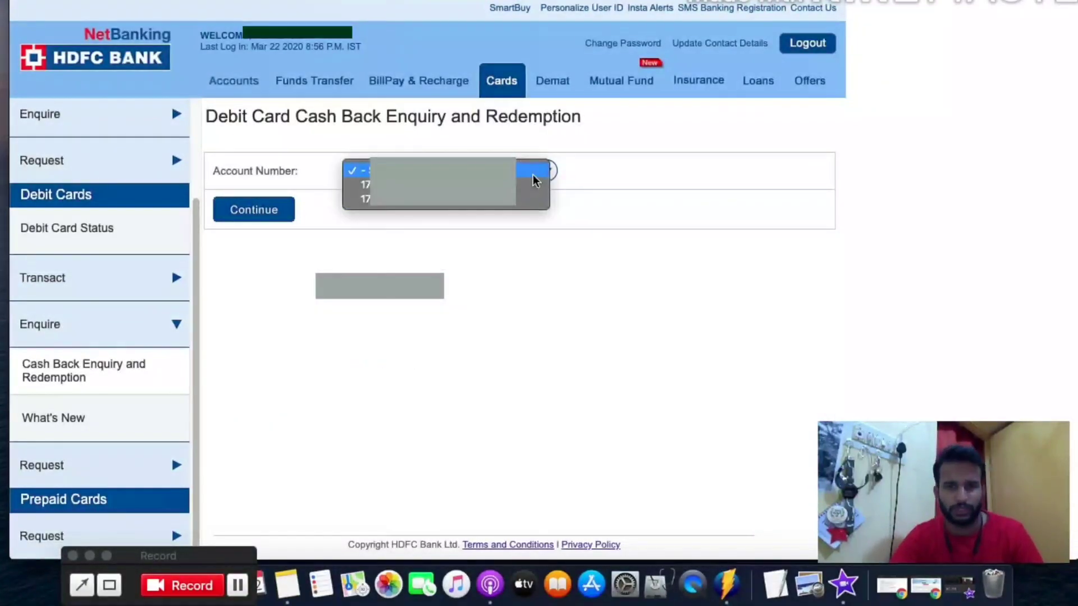
Redeem 870 Debit Card Promotional CashBack Points from the chosen account and confirm
left_click(438, 185)
left_click(284, 209)
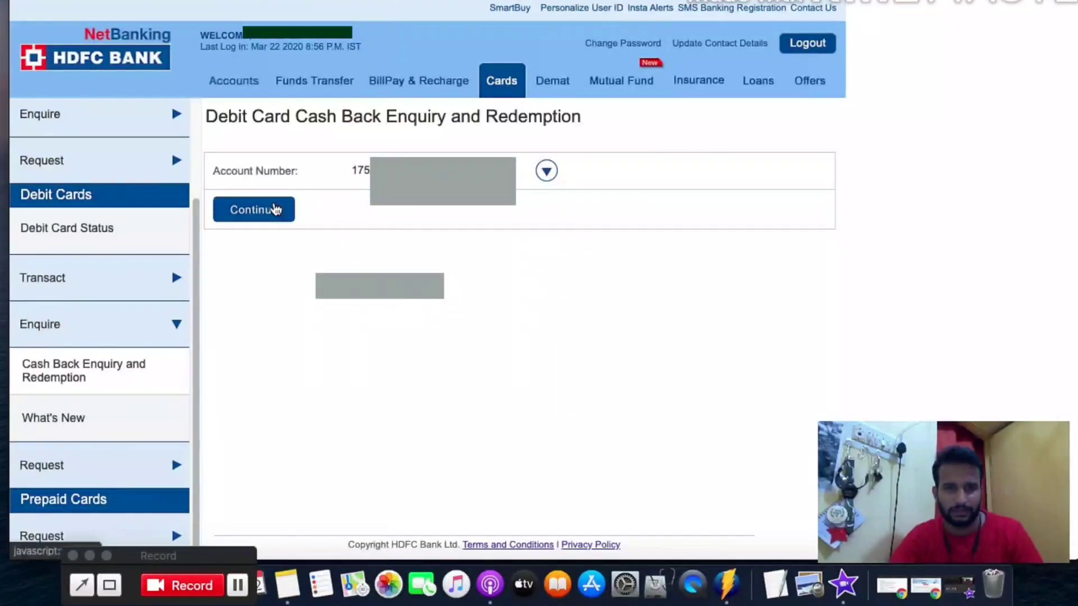
left_click(229, 383)
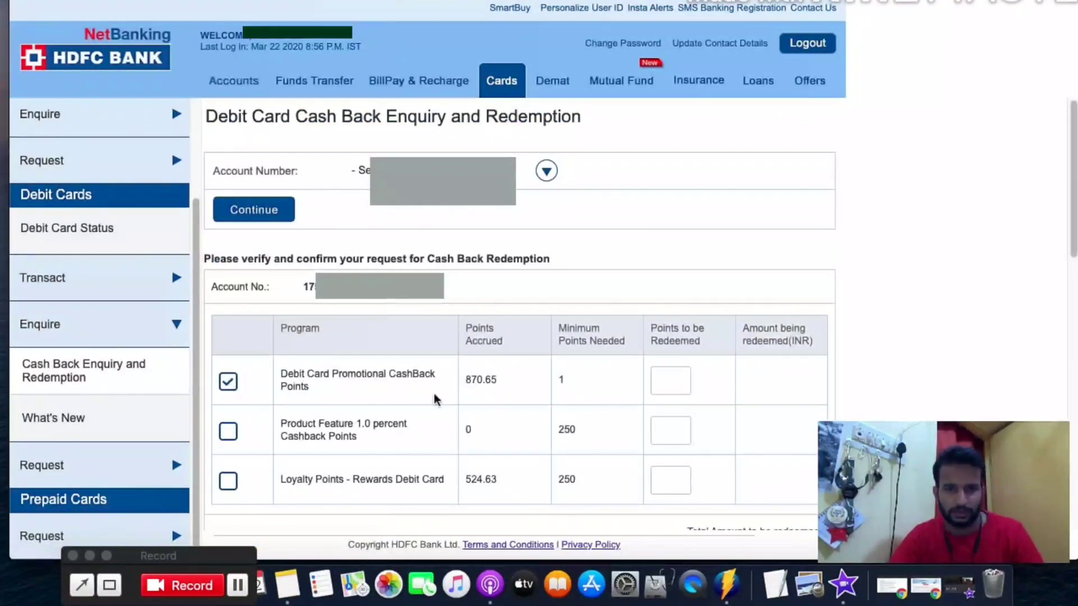
left_click(676, 383)
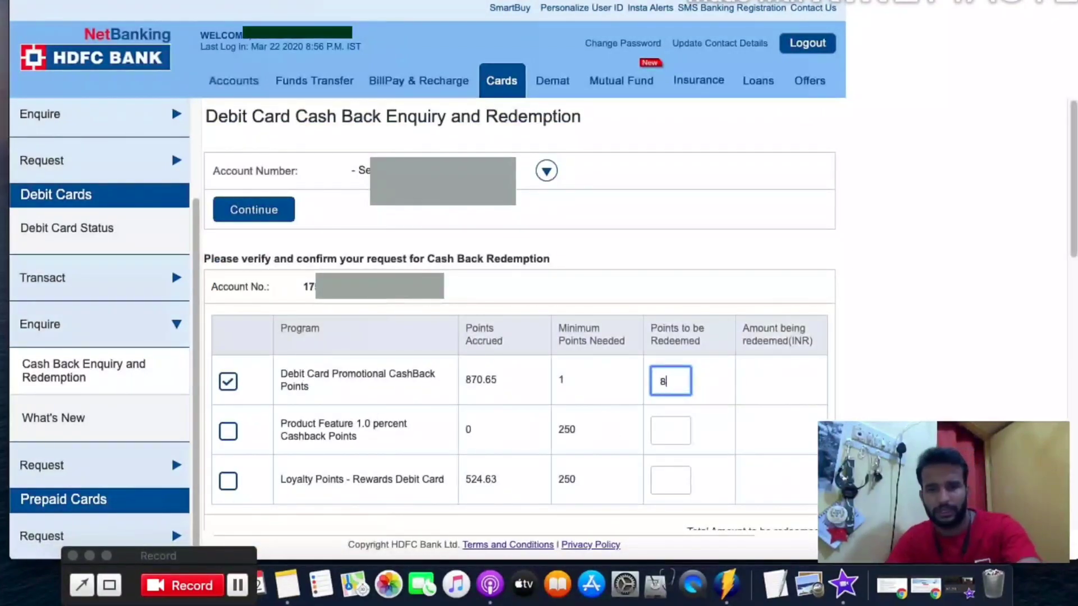
type("870")
left_click(627, 383)
scroll(337, 393, "down", 4)
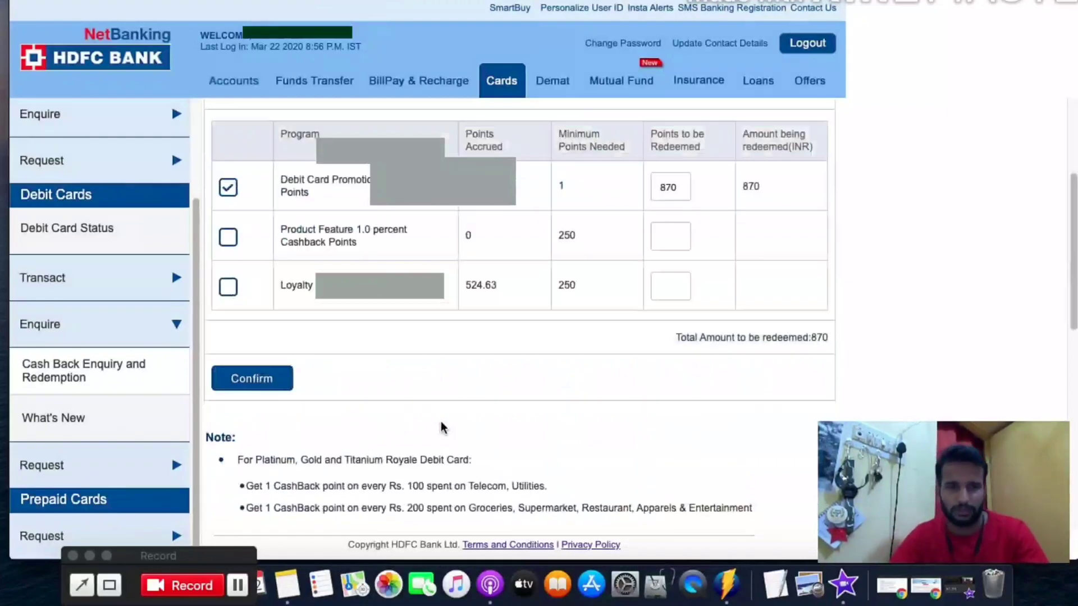
left_click(253, 378)
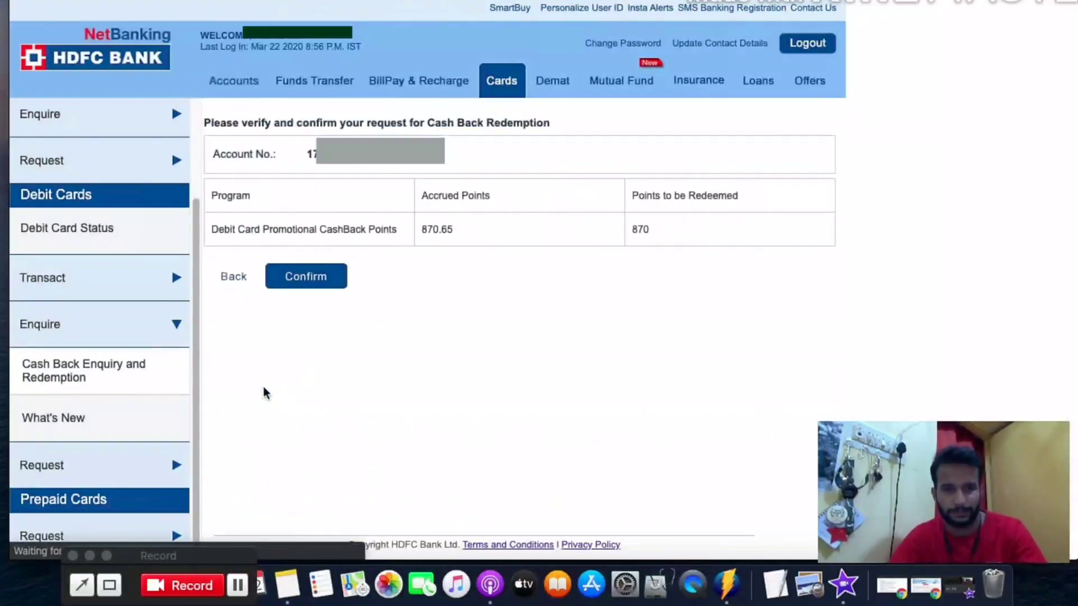
left_click(319, 281)
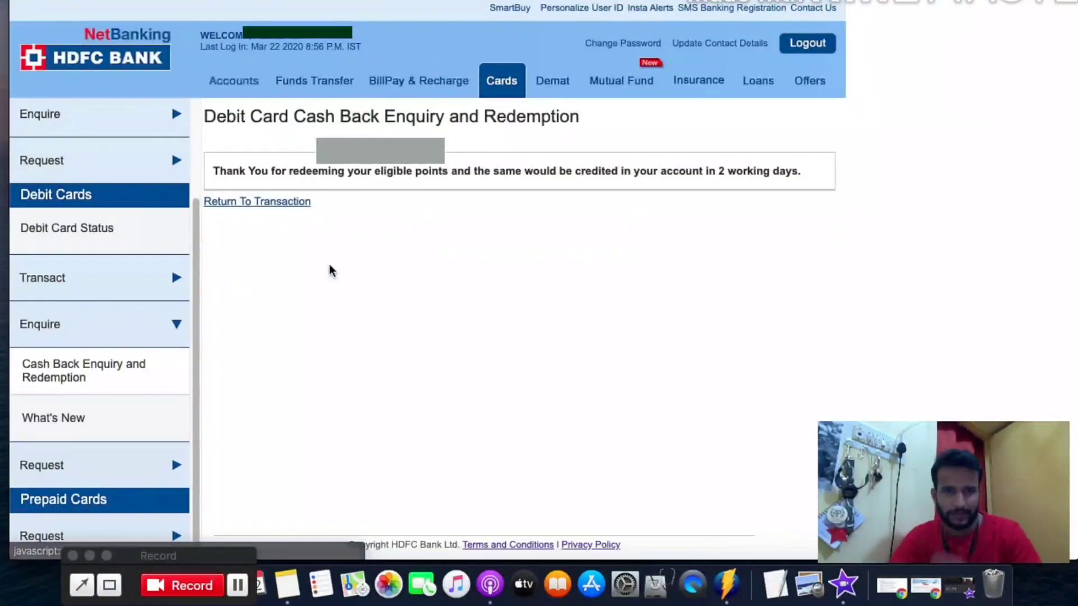
Leave the thank-you message and return to the cash back account selection page
triple_click(418, 170)
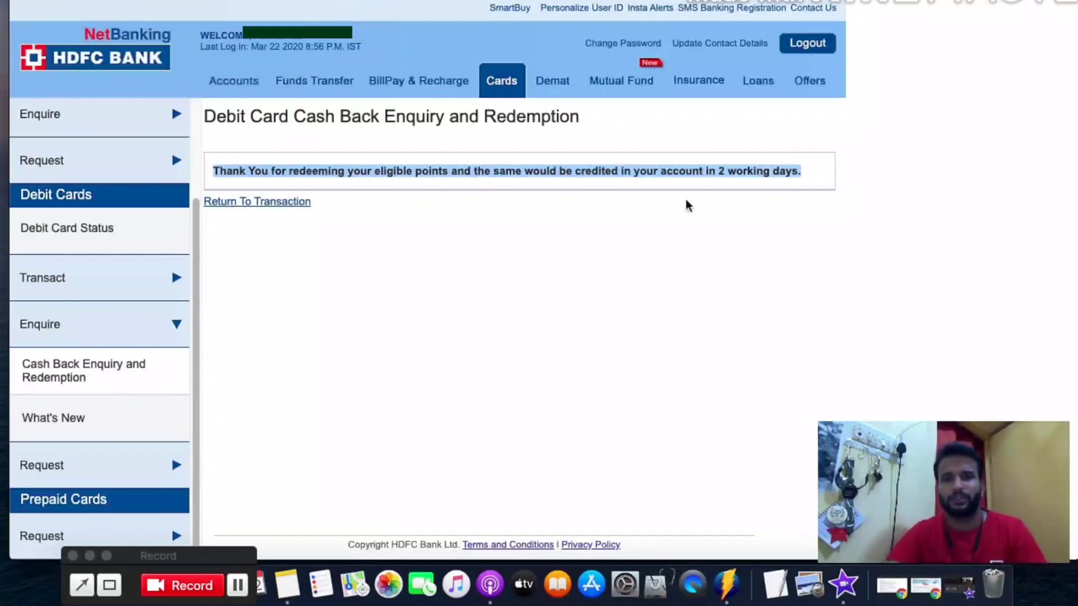
left_click(714, 174)
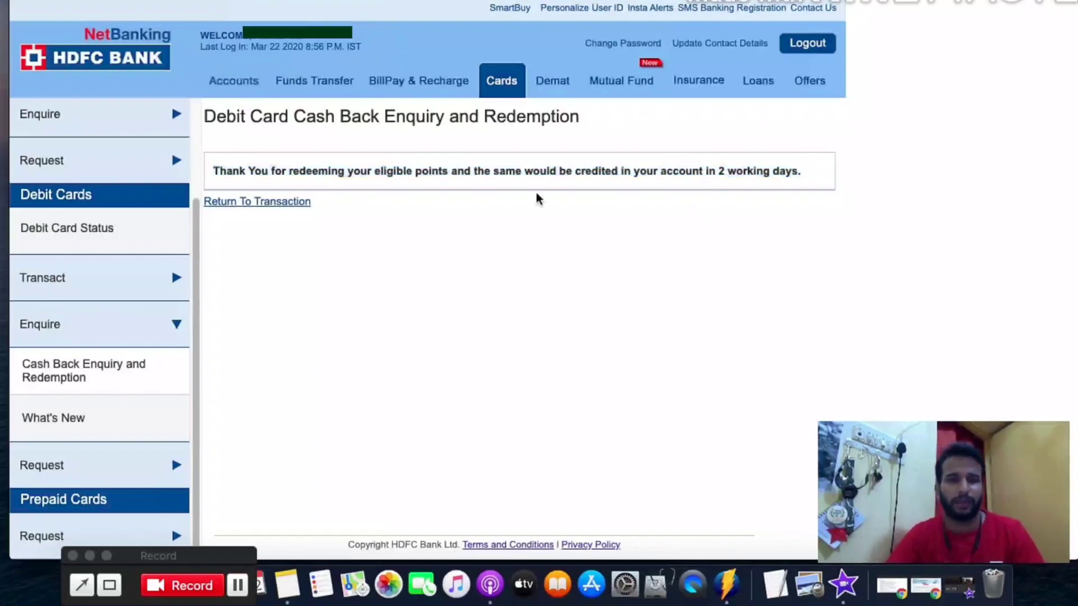
left_click(256, 202)
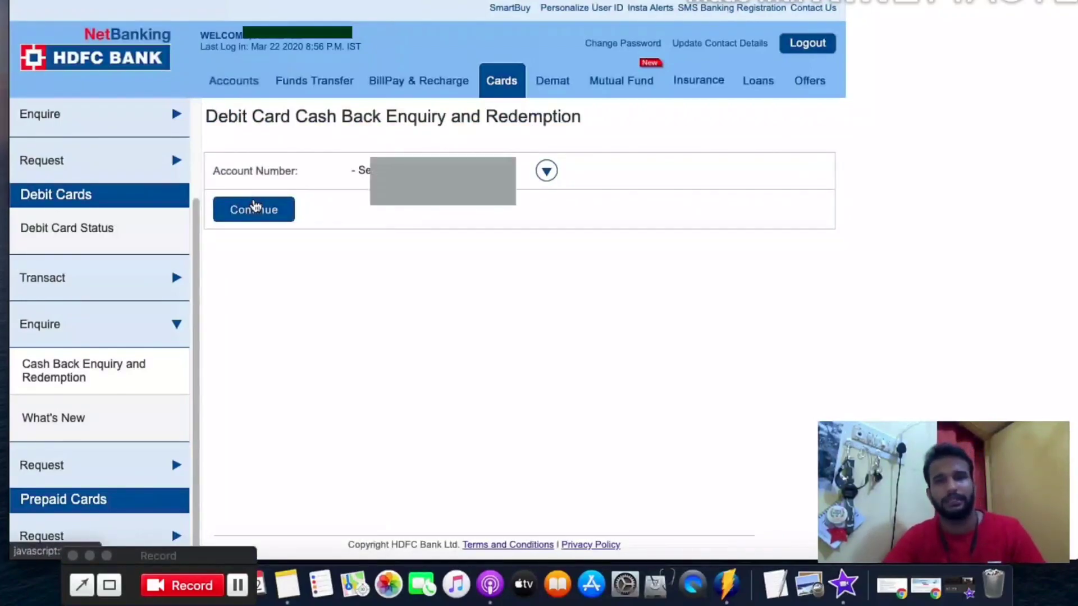
Select the account, tick Loyalty Points - Rewards Debit Card, and enter 250 points to redeem
left_click(546, 171)
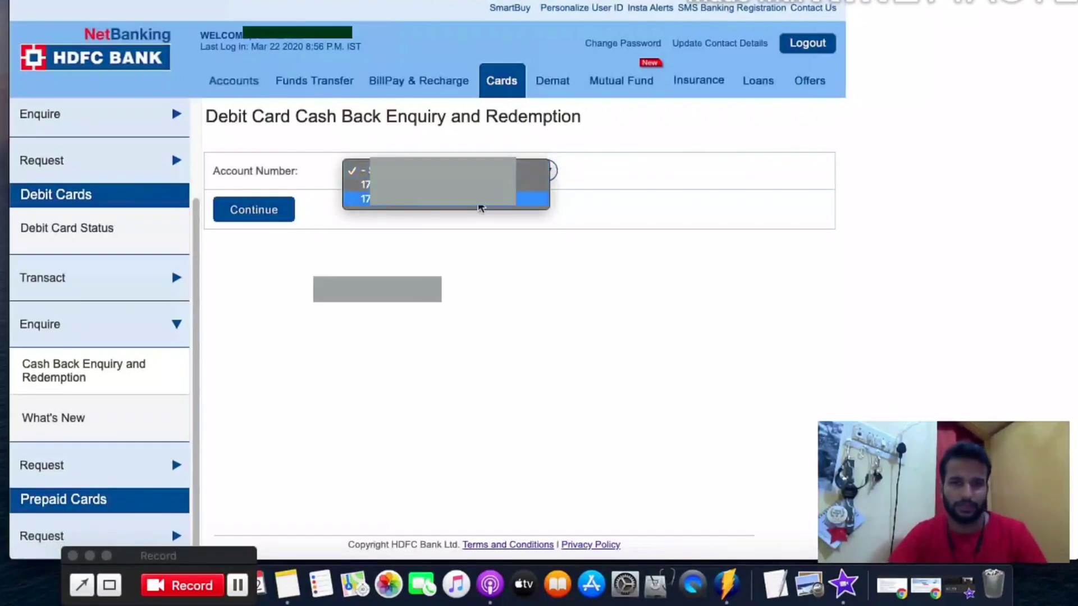
left_click(443, 184)
left_click(260, 208)
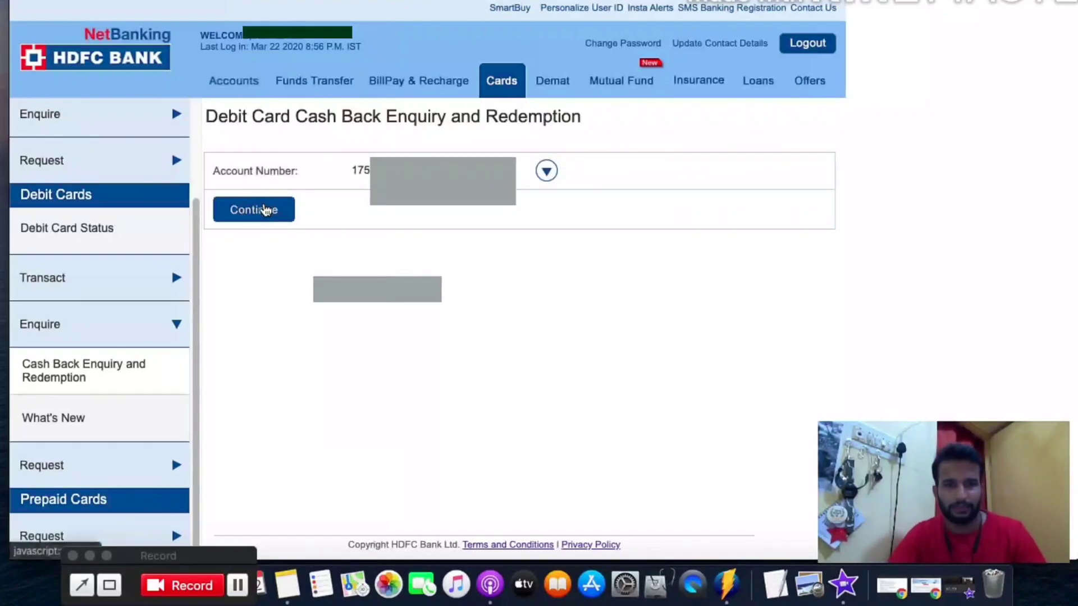
left_click(228, 482)
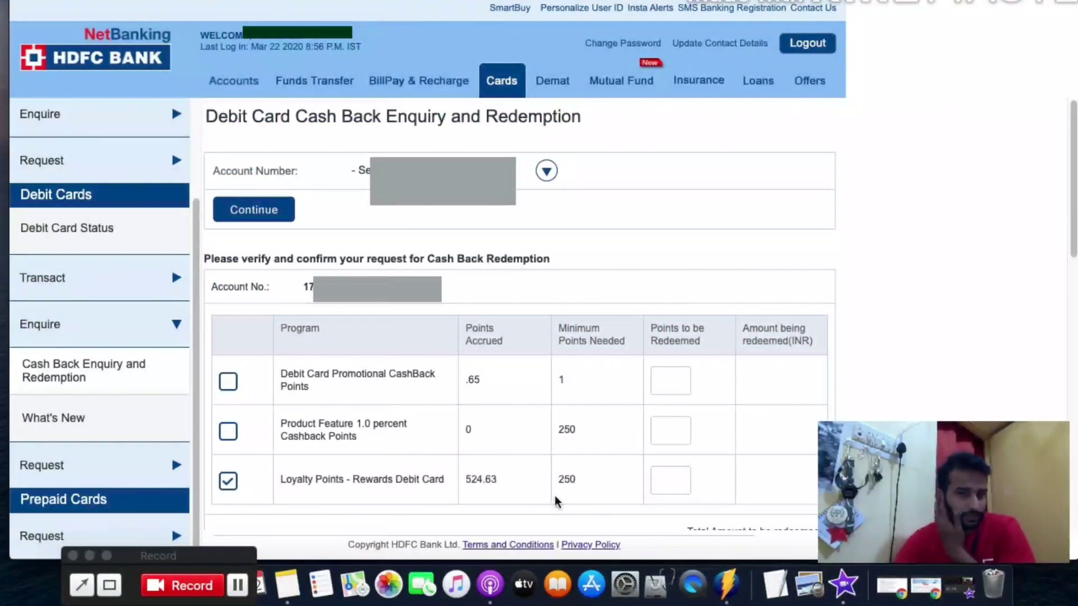
left_click(669, 481)
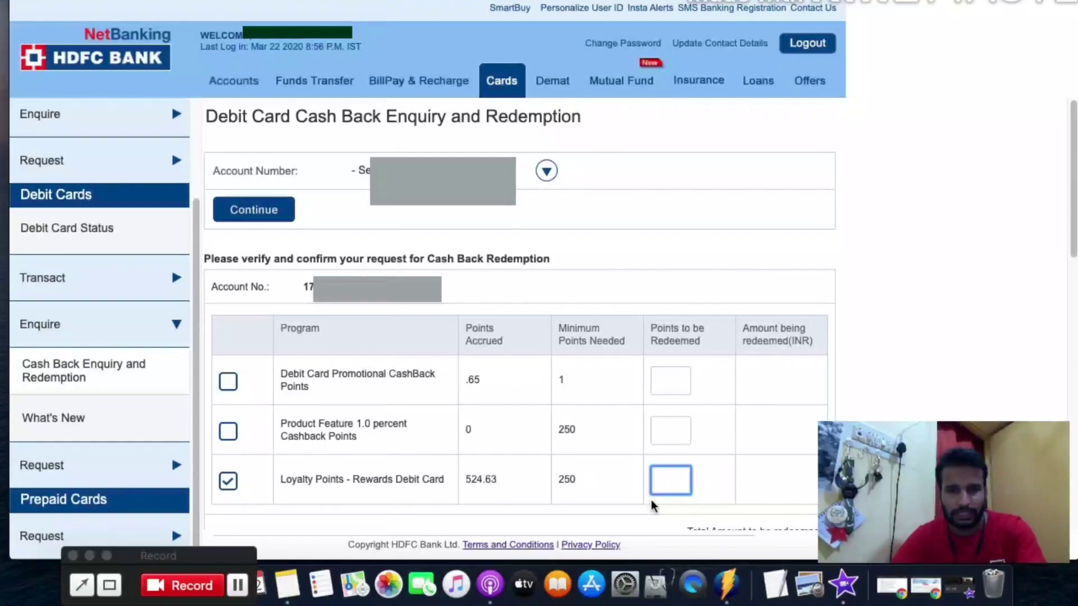
type("250")
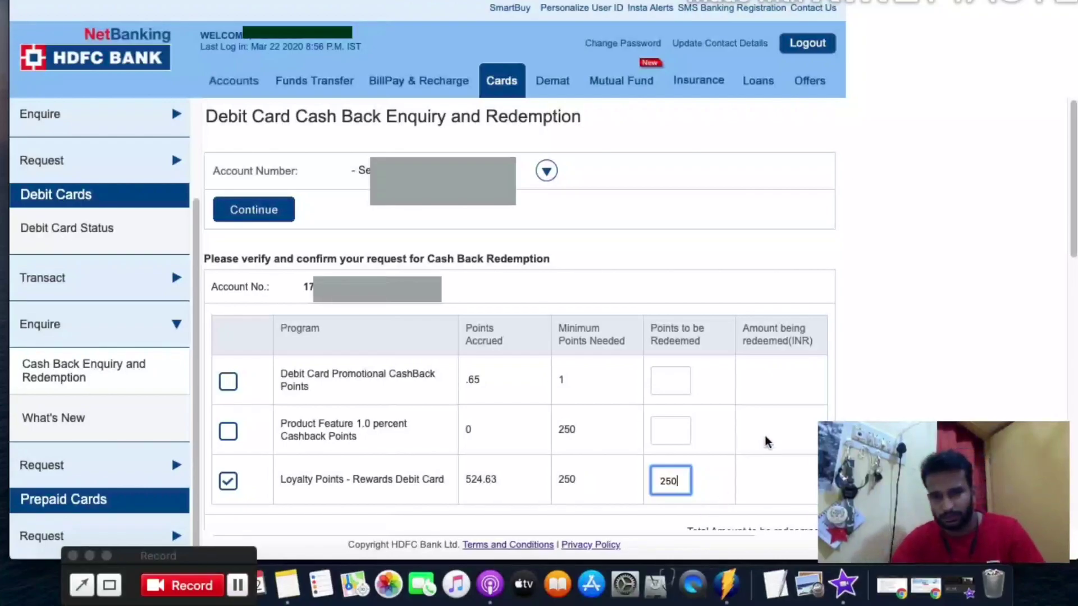
scroll(763, 449, "down", 1)
left_click(758, 478)
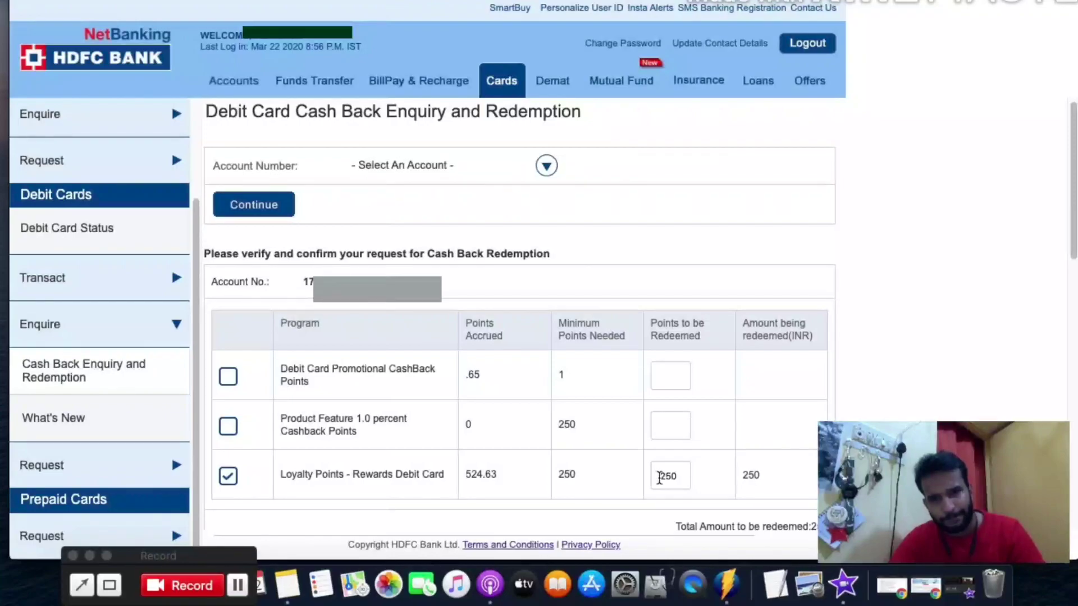
scroll(437, 492, "down", 5)
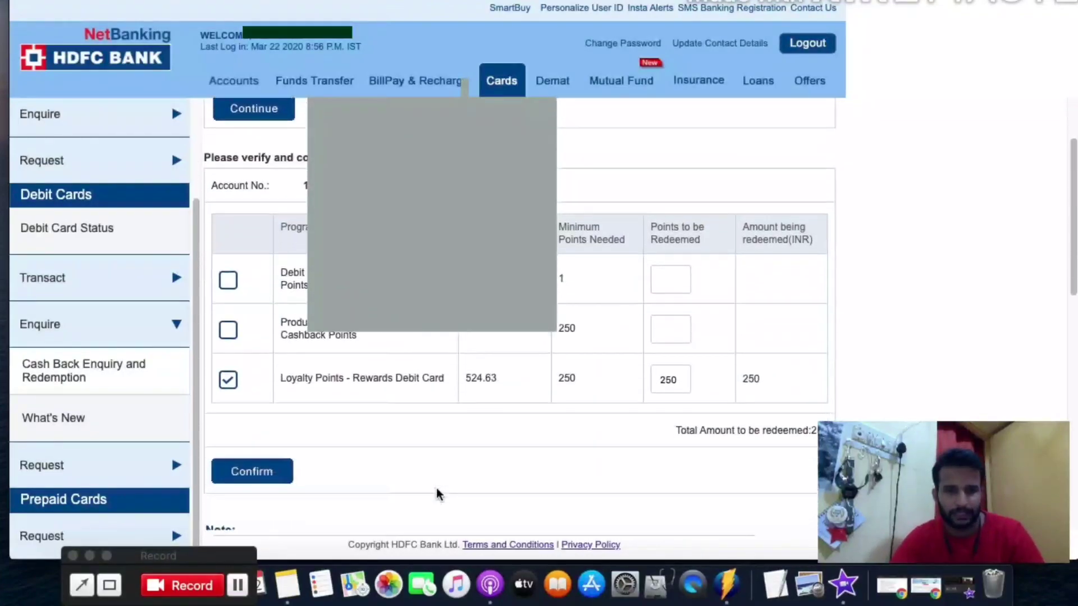
left_click(250, 421)
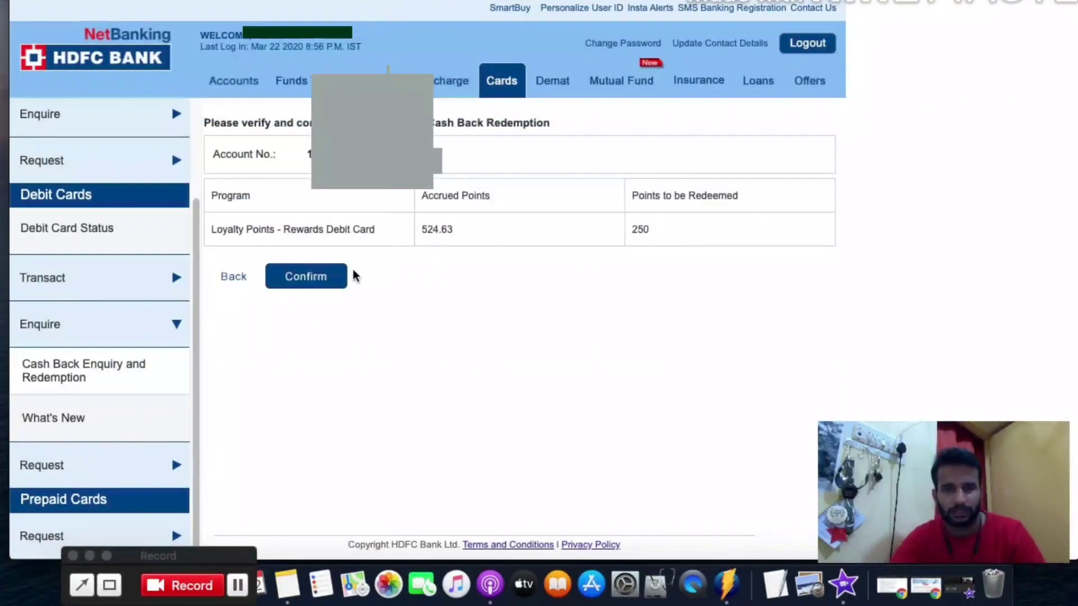
Confirm the 250 loyalty points redemption and view the Account Summary's INR 1,822.54 balance
left_click(321, 281)
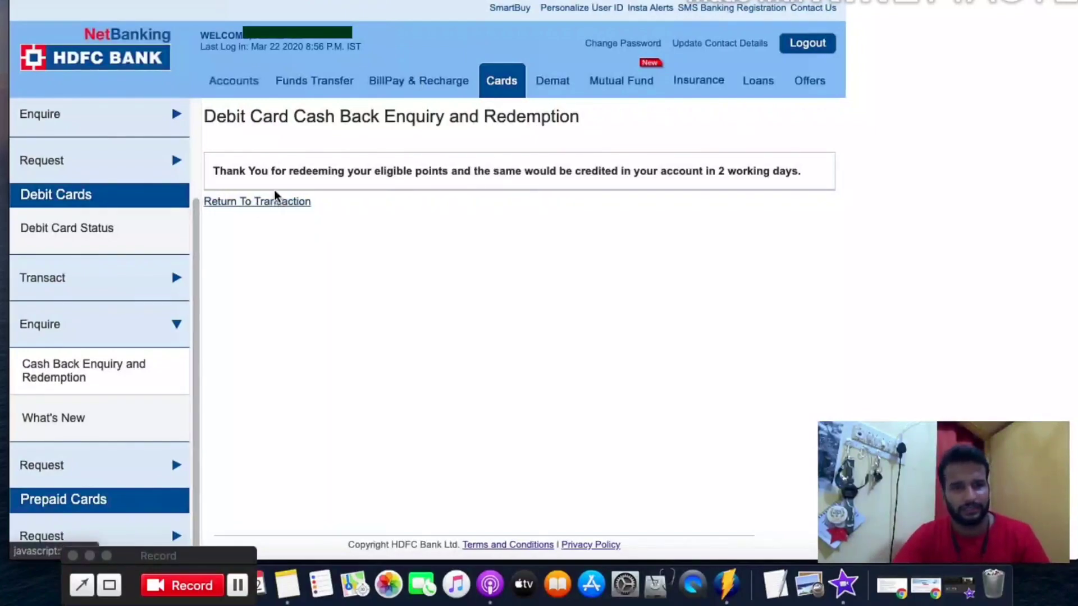
left_click(239, 86)
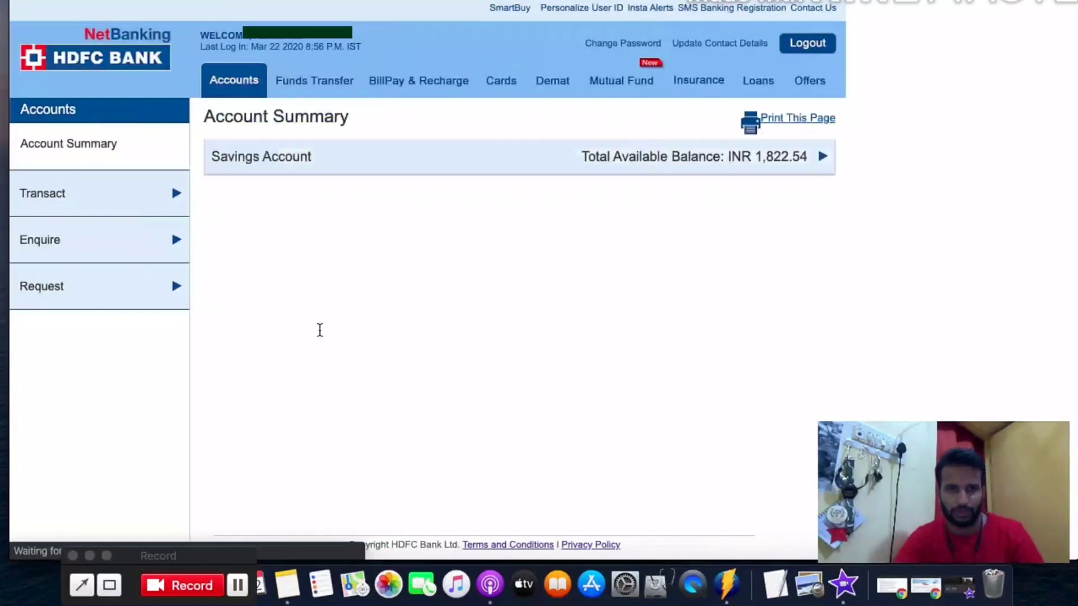